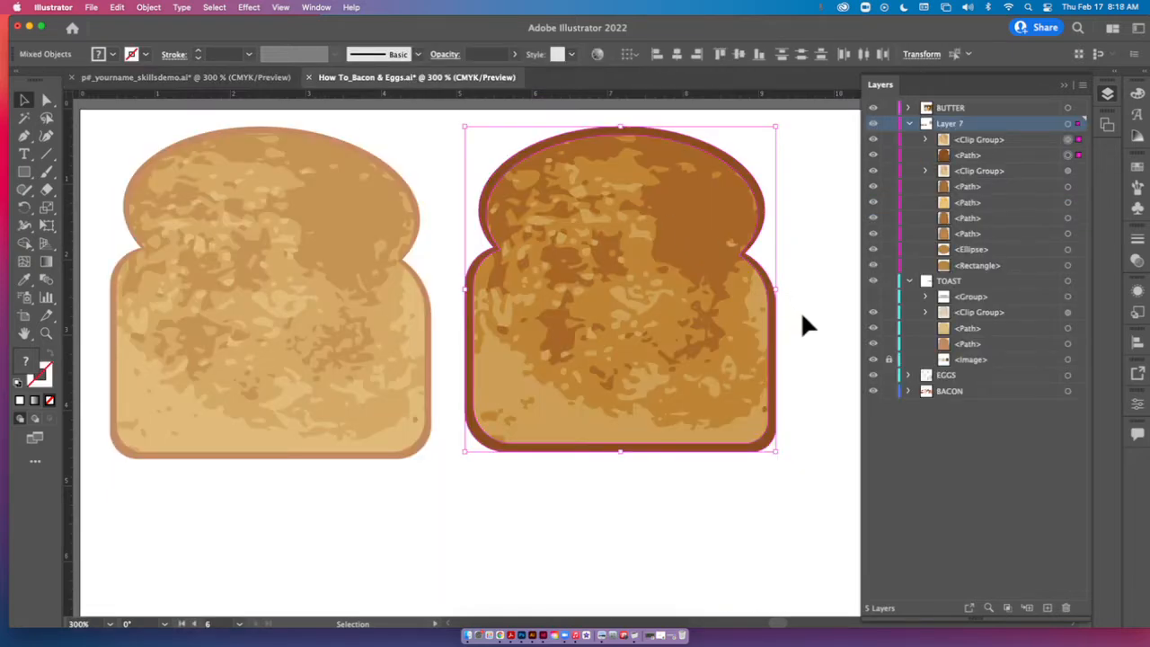
Draw a rounded rectangle over the lower body of the middle toast photo.
{"action": "left_click_drag", "start_coordinate": [359, 539], "coordinate": [1149, 551]}
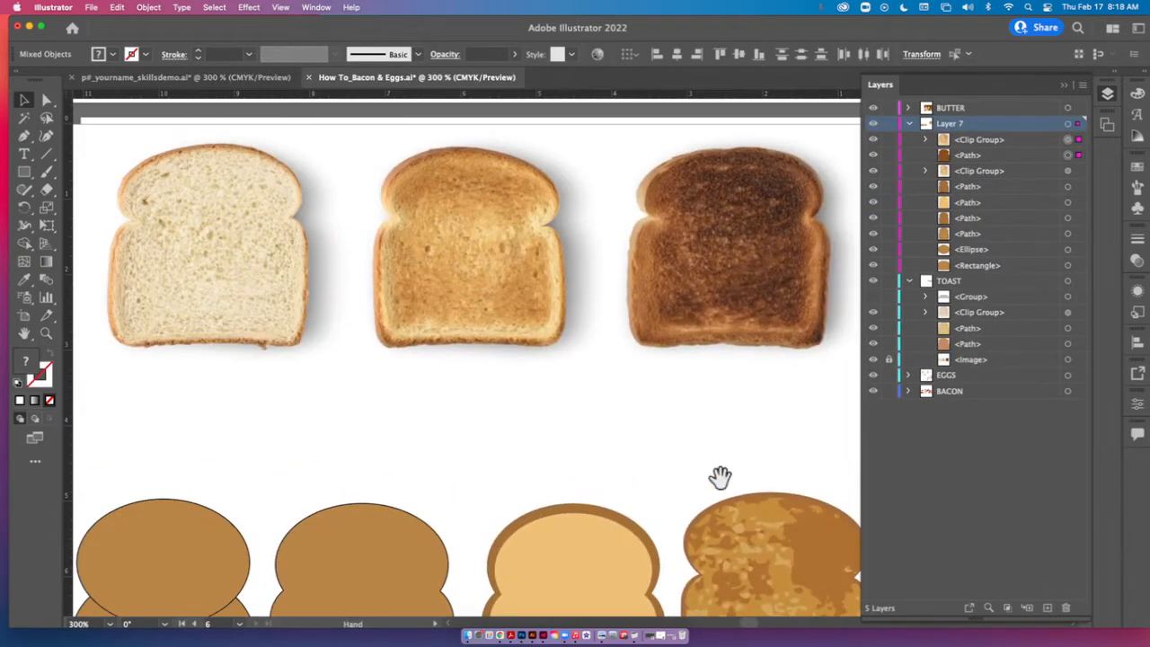
{"action": "left_click_drag", "start_coordinate": [690, 469], "coordinate": [706, 507]}
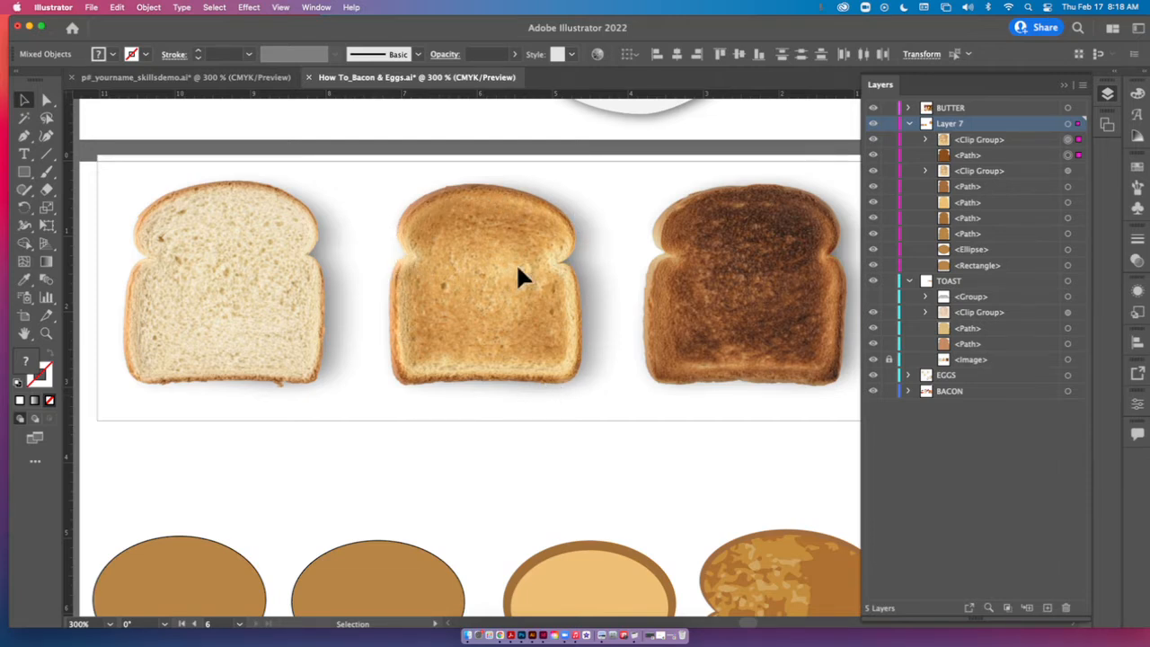
{"action": "scroll", "coordinate": [278, 499], "scroll_direction": "down", "scroll_amount": 5}
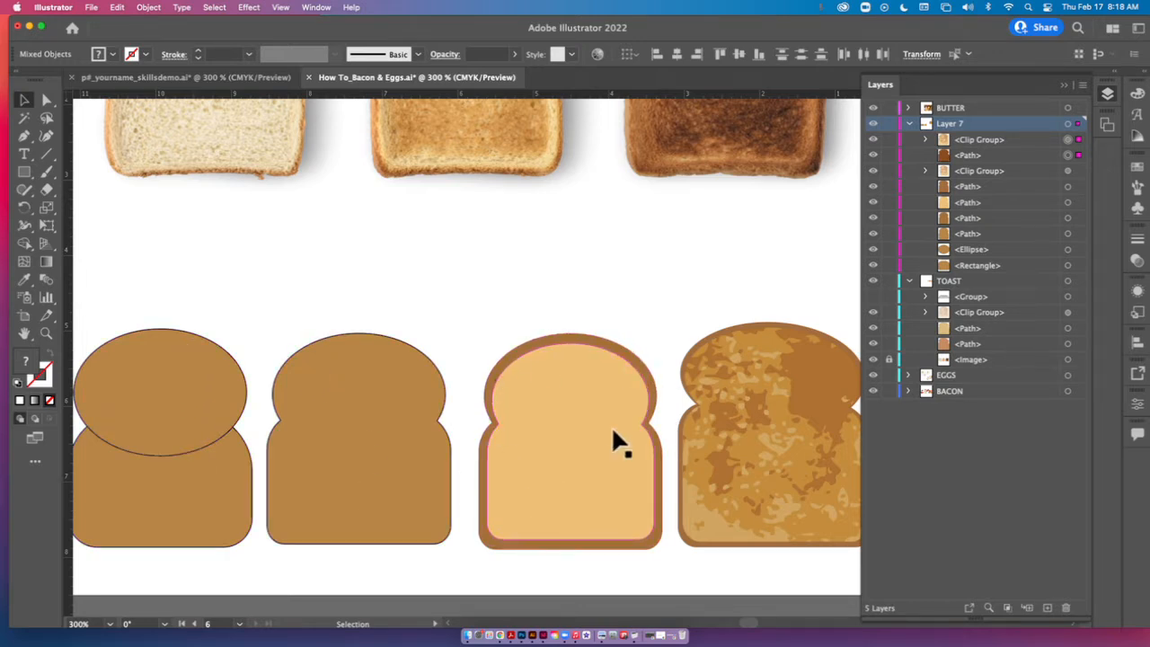
{"action": "scroll", "coordinate": [661, 378], "scroll_direction": "right", "scroll_amount": 5}
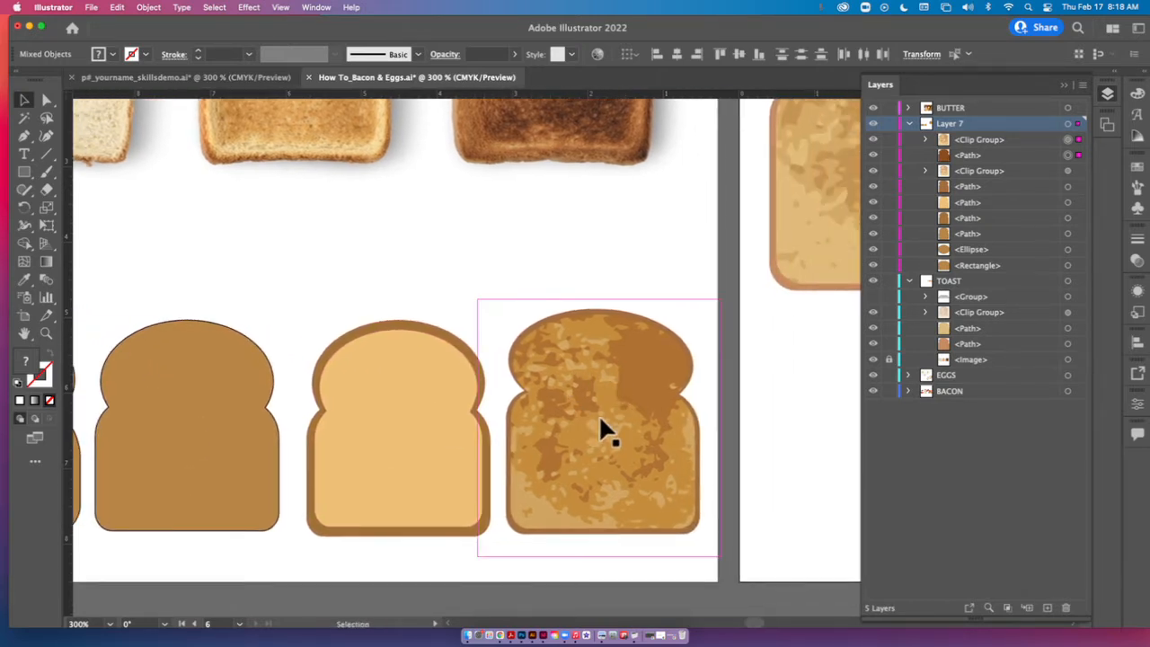
{"action": "key", "text": "space"}
{"action": "left_click_drag", "start_coordinate": [386, 287], "coordinate": [605, 547]}
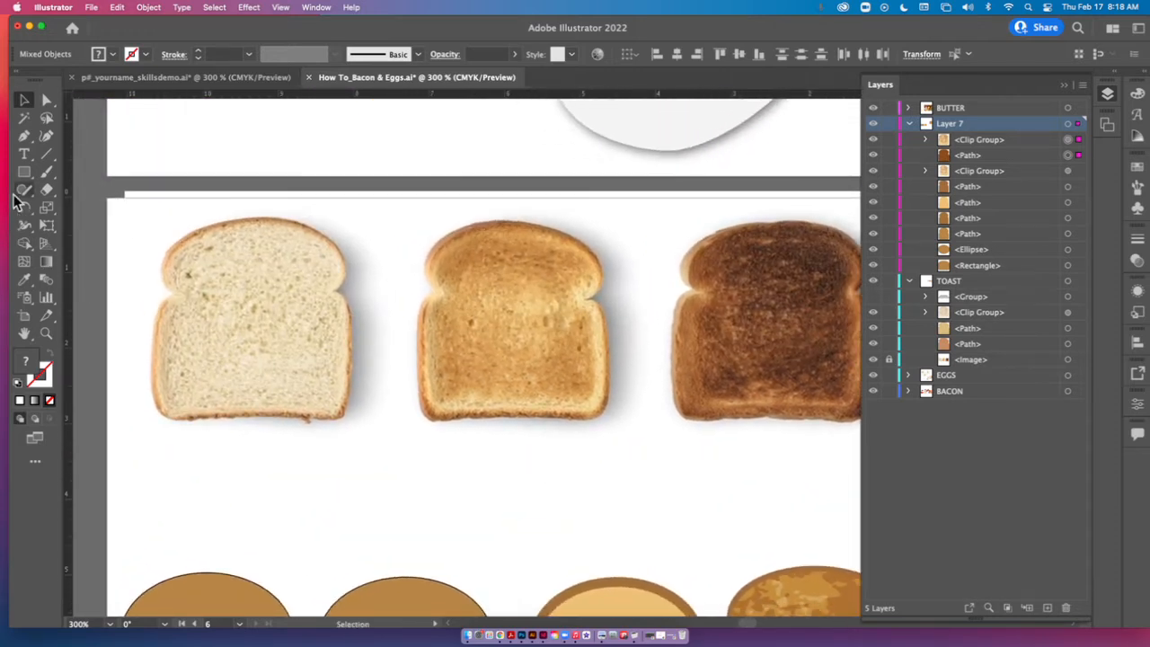
{"action": "left_click_drag", "start_coordinate": [24, 179], "coordinate": [64, 191]}
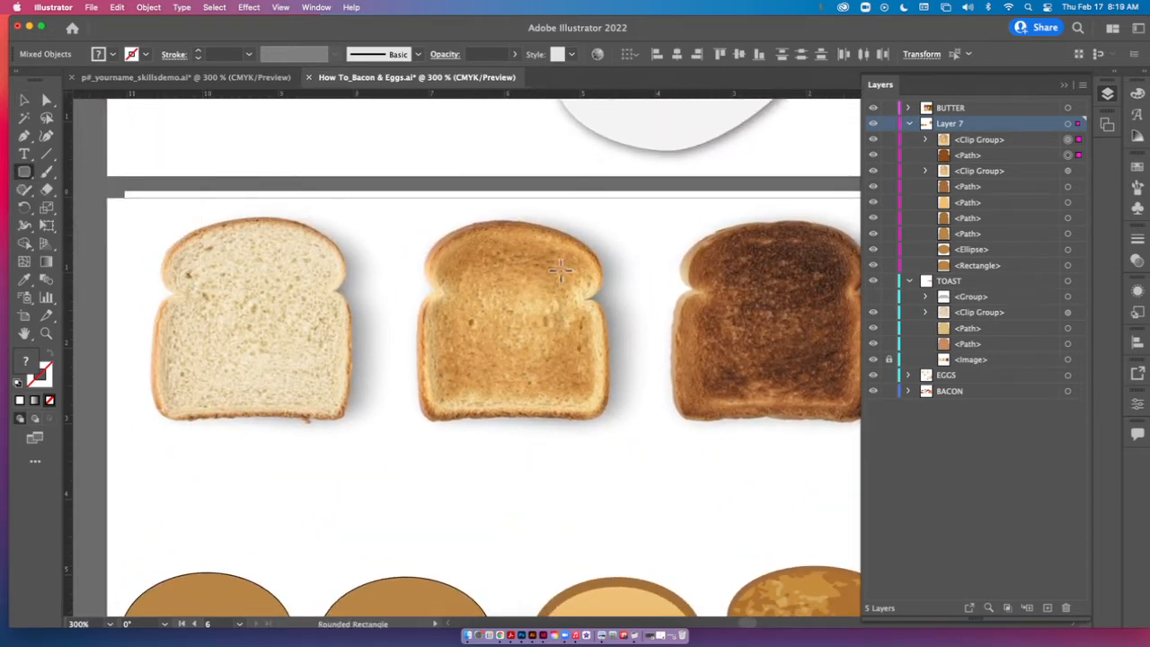
{"action": "left_click_drag", "start_coordinate": [415, 294], "coordinate": [612, 422]}
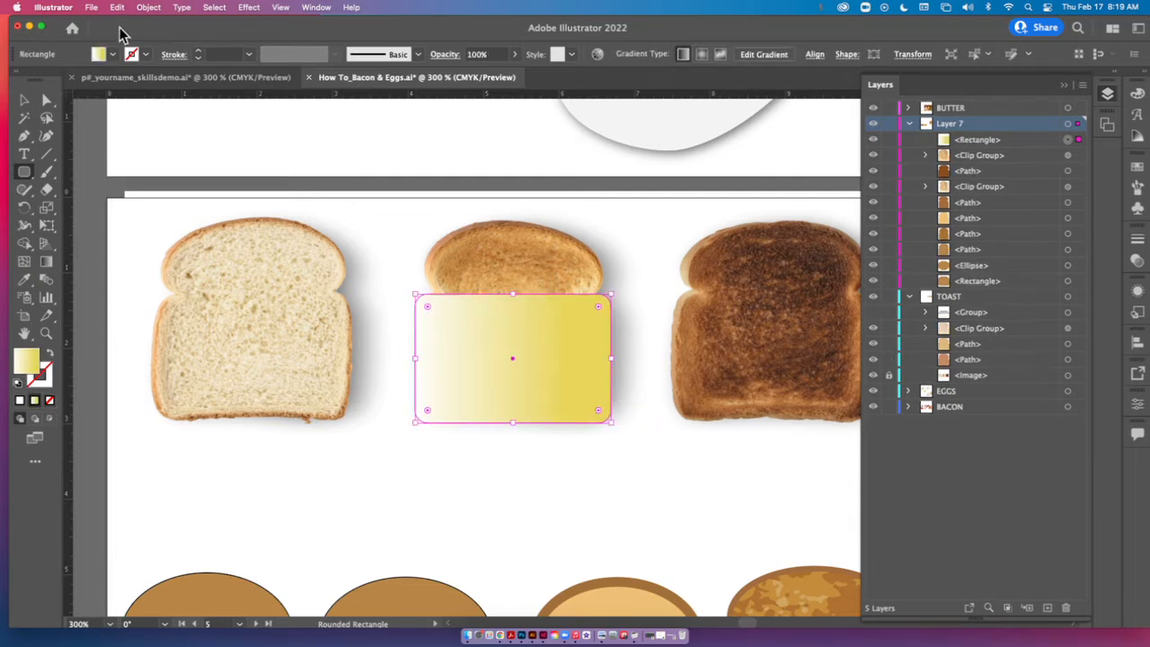
Remove the gradient fill from the rounded rectangle by setting its fill to None.
{"action": "left_click", "coordinate": [111, 54]}
{"action": "left_click", "coordinate": [11, 81]}
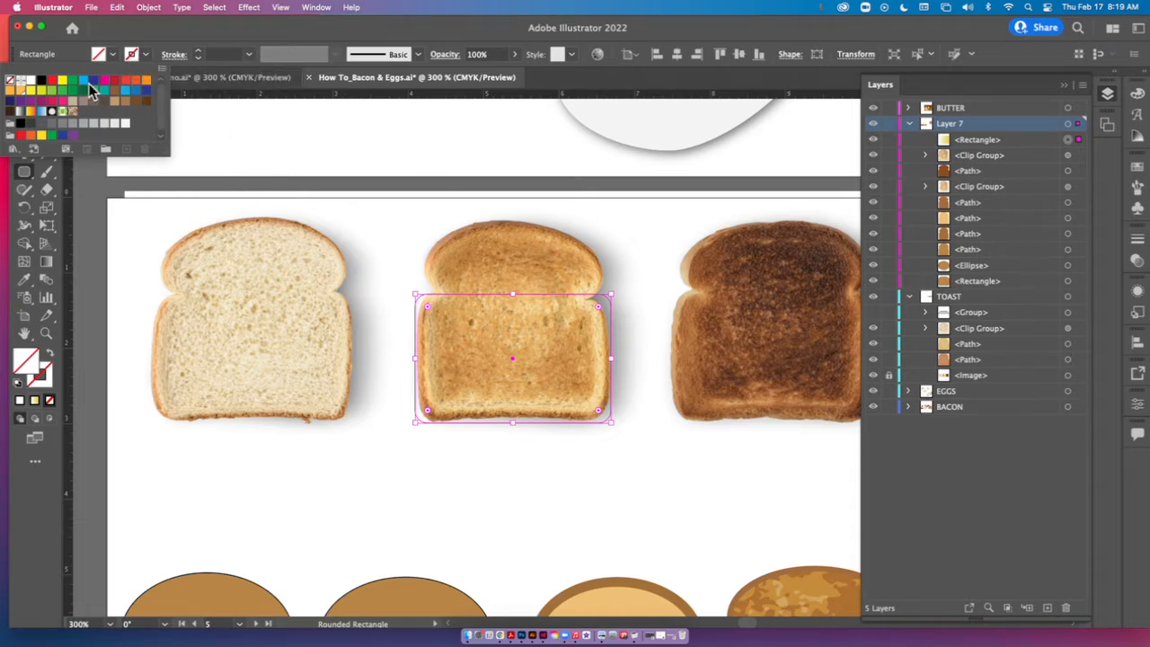
{"action": "left_click", "coordinate": [376, 241]}
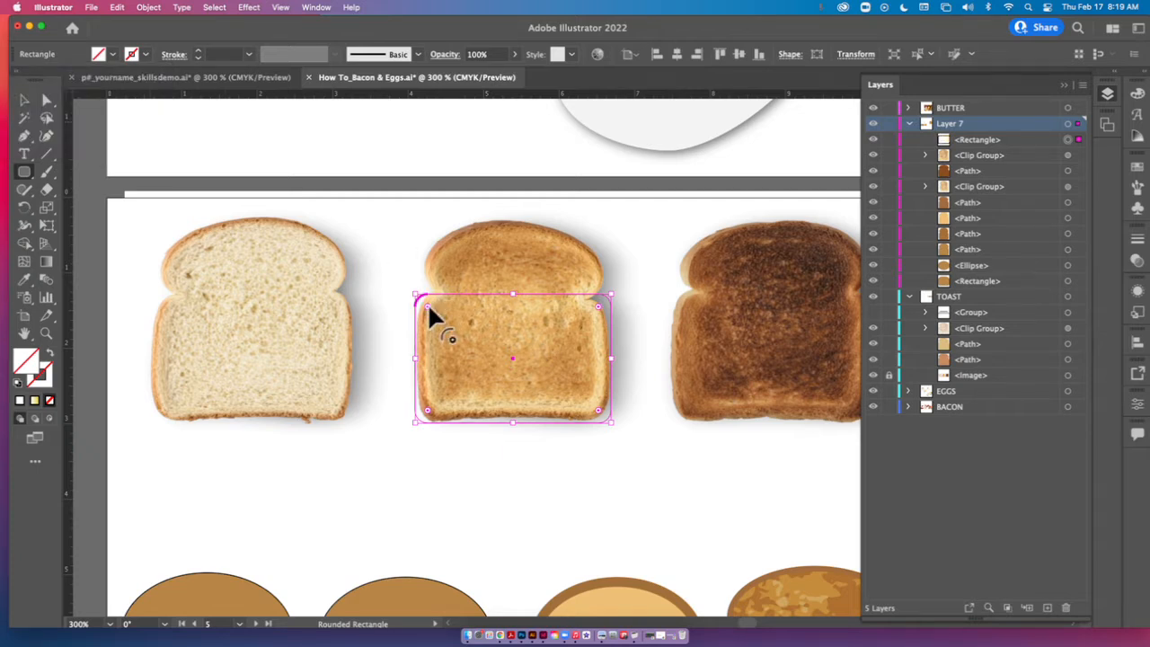
Increase the rounding of the rectangle's four corners and adjust its edges to match the lower outline of the middle toast.
{"action": "mouse_move", "coordinate": [429, 314]}
{"action": "left_mouse_down"}
{"action": "mouse_move", "coordinate": [458, 325]}
{"action": "mouse_move", "coordinate": [434, 306]}
{"action": "mouse_move", "coordinate": [444, 322]}
{"action": "left_mouse_up"}
{"action": "left_click_drag", "start_coordinate": [428, 416], "coordinate": [448, 392]}
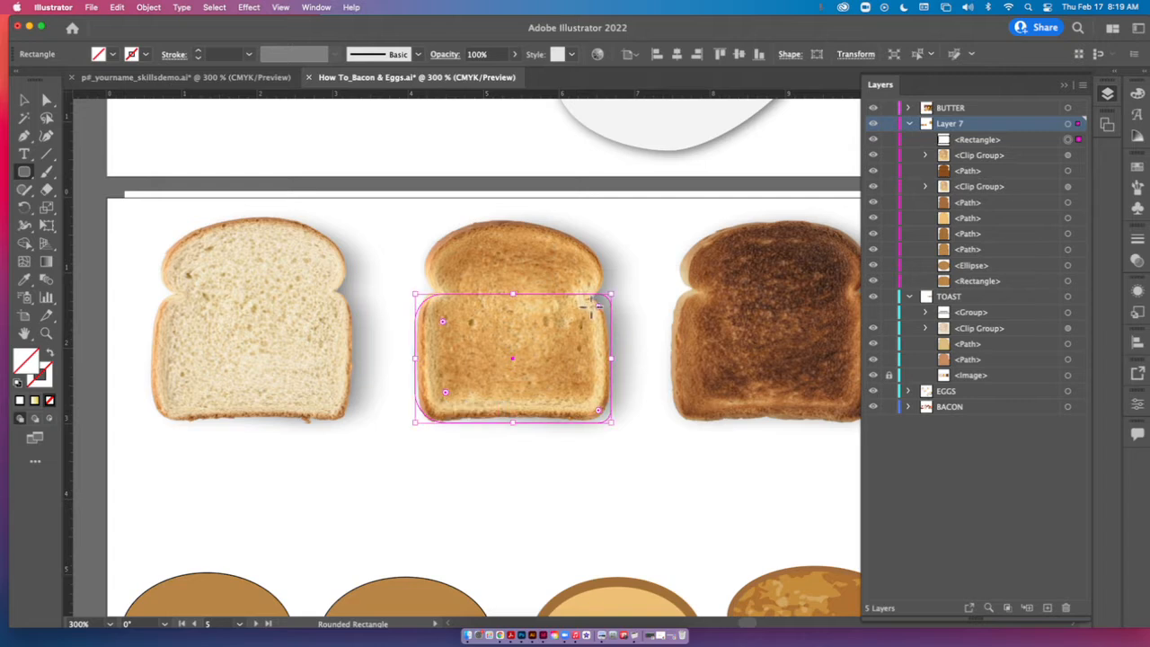
{"action": "left_click_drag", "start_coordinate": [597, 311], "coordinate": [568, 329]}
{"action": "left_click_drag", "start_coordinate": [599, 411], "coordinate": [582, 390]}
{"action": "left_click_drag", "start_coordinate": [516, 426], "coordinate": [513, 419]}
{"action": "left_click_drag", "start_coordinate": [444, 384], "coordinate": [419, 358]}
{"action": "left_click_drag", "start_coordinate": [611, 355], "coordinate": [609, 356]}
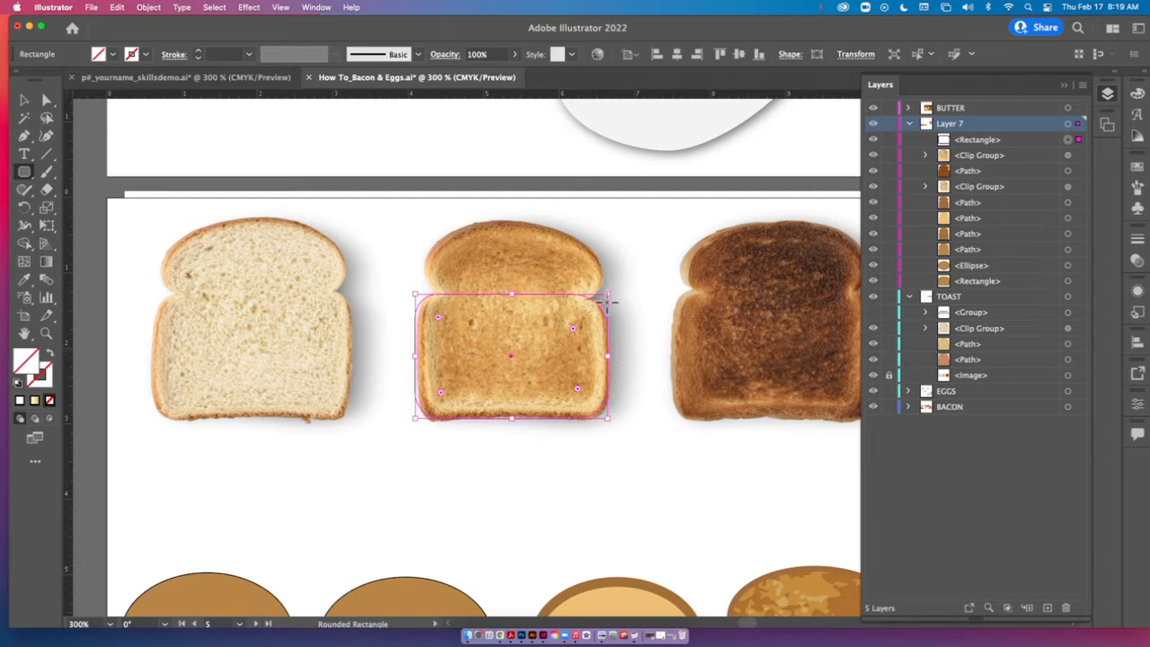
Draw an ellipse over the top of the middle toast, then resize and tilt it slightly to fit the rounded crown.
{"action": "left_click_drag", "start_coordinate": [24, 172], "coordinate": [73, 214]}
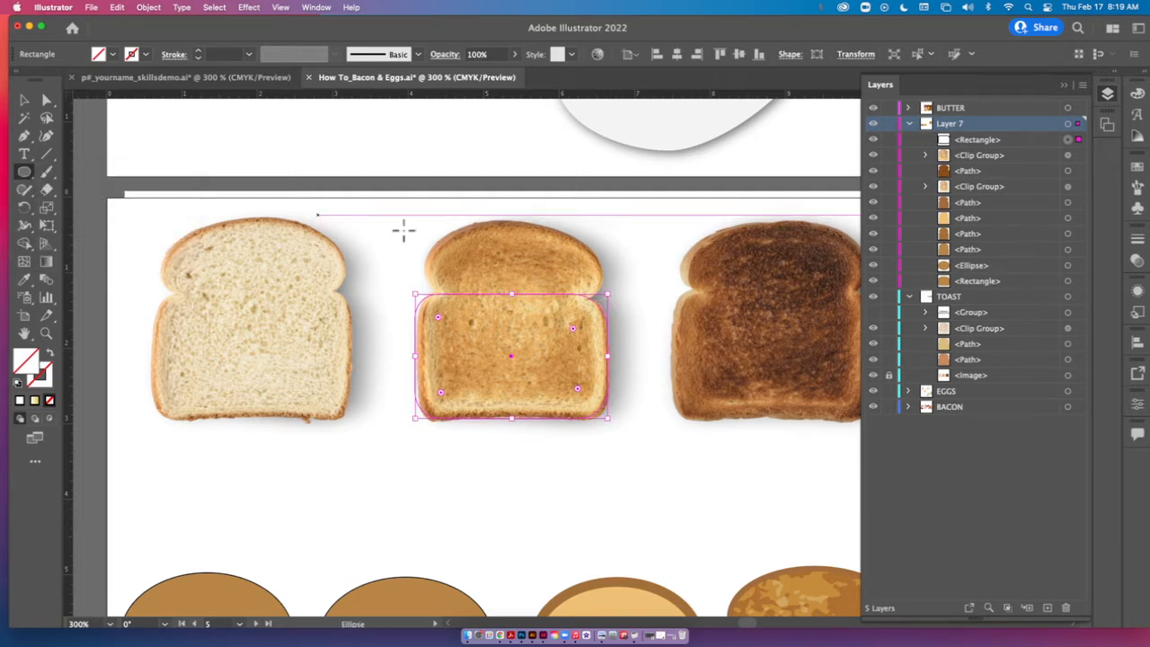
{"action": "left_click_drag", "start_coordinate": [420, 234], "coordinate": [605, 325]}
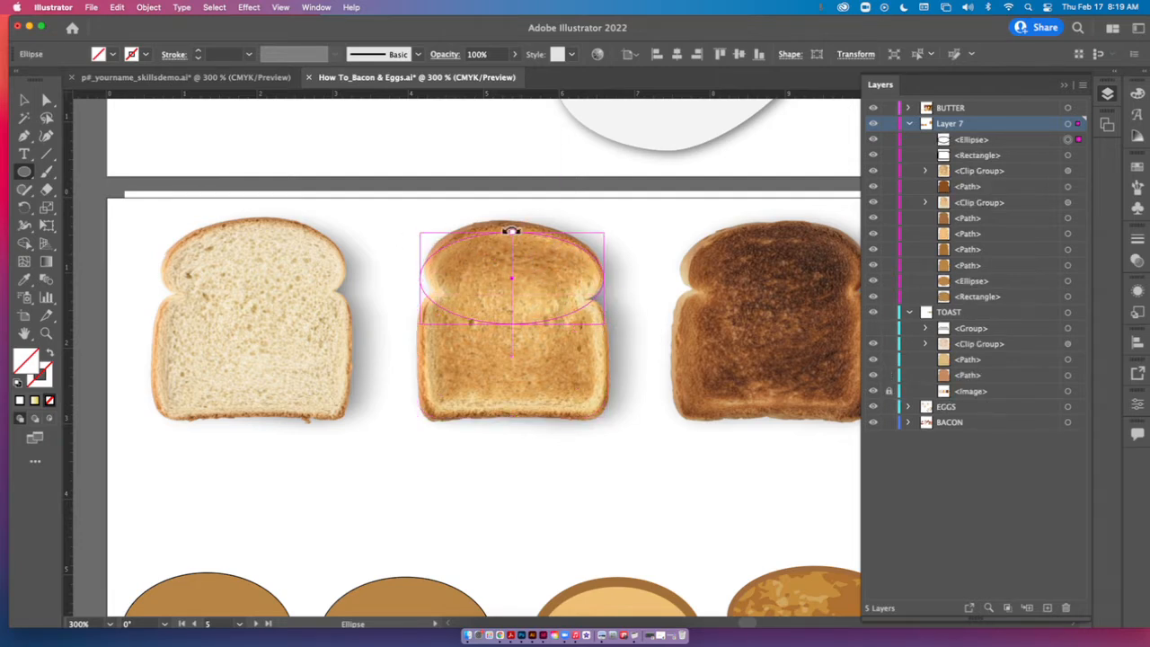
{"action": "left_click_drag", "start_coordinate": [512, 230], "coordinate": [514, 222]}
{"action": "left_click_drag", "start_coordinate": [419, 277], "coordinate": [426, 275]}
{"action": "left_click_drag", "start_coordinate": [605, 278], "coordinate": [603, 279]}
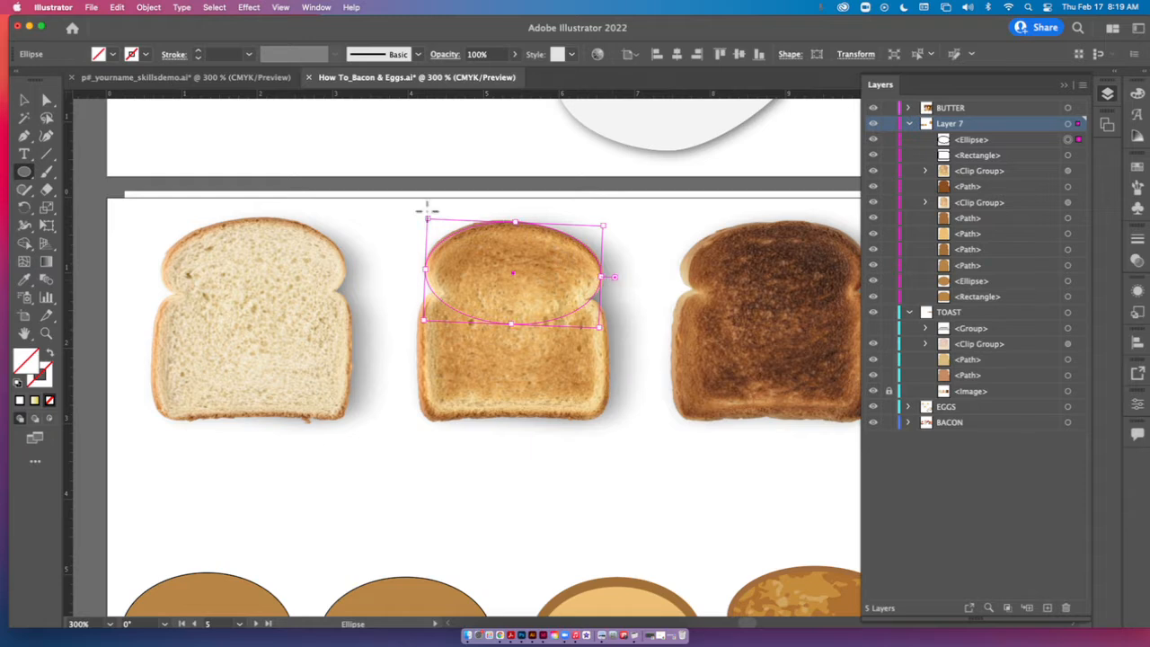
Select the ellipse and rounded rectangle together and give both a magenta stroke.
{"action": "left_click", "coordinate": [24, 100]}
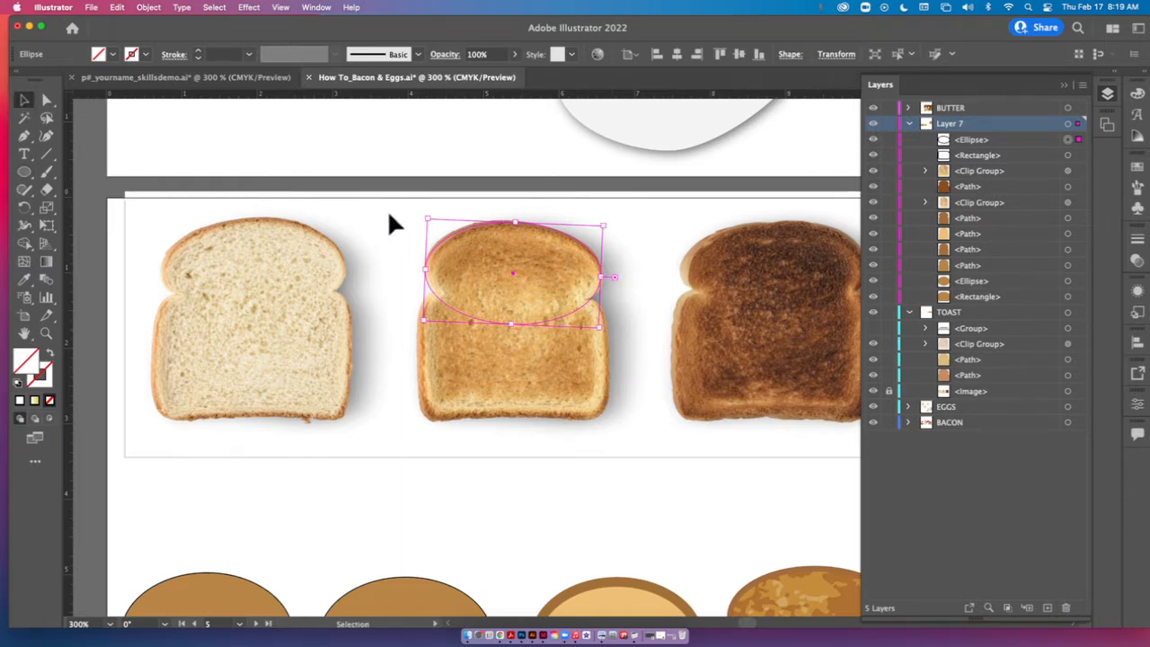
{"action": "left_click_drag", "start_coordinate": [412, 404], "coordinate": [603, 431]}
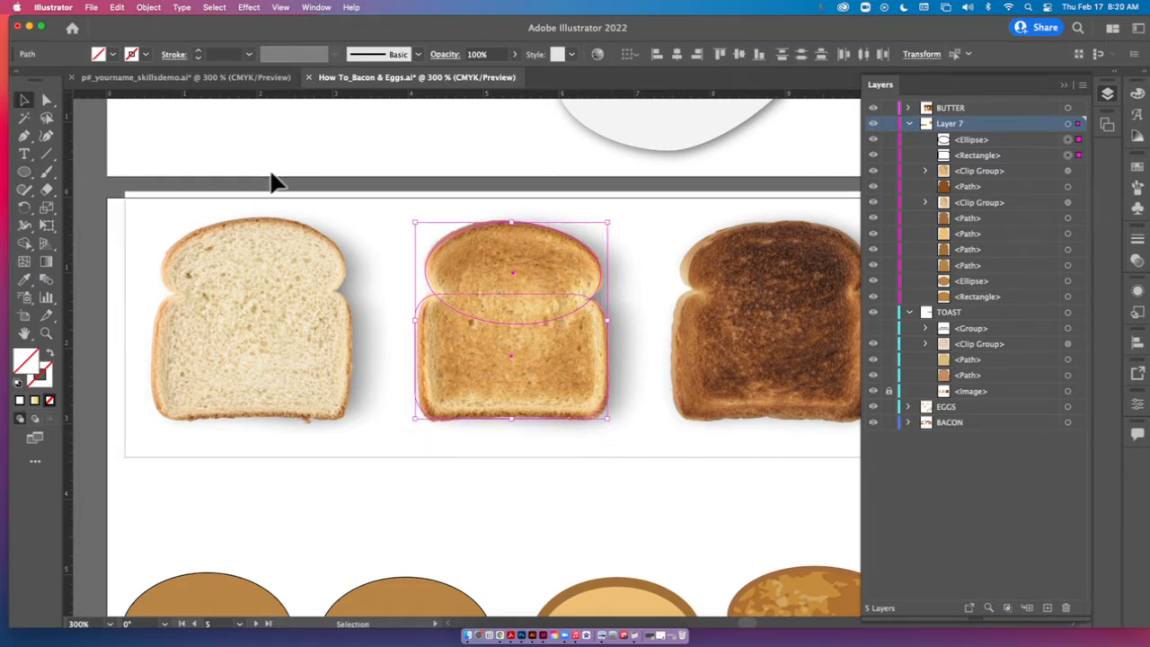
{"action": "left_click", "coordinate": [145, 55]}
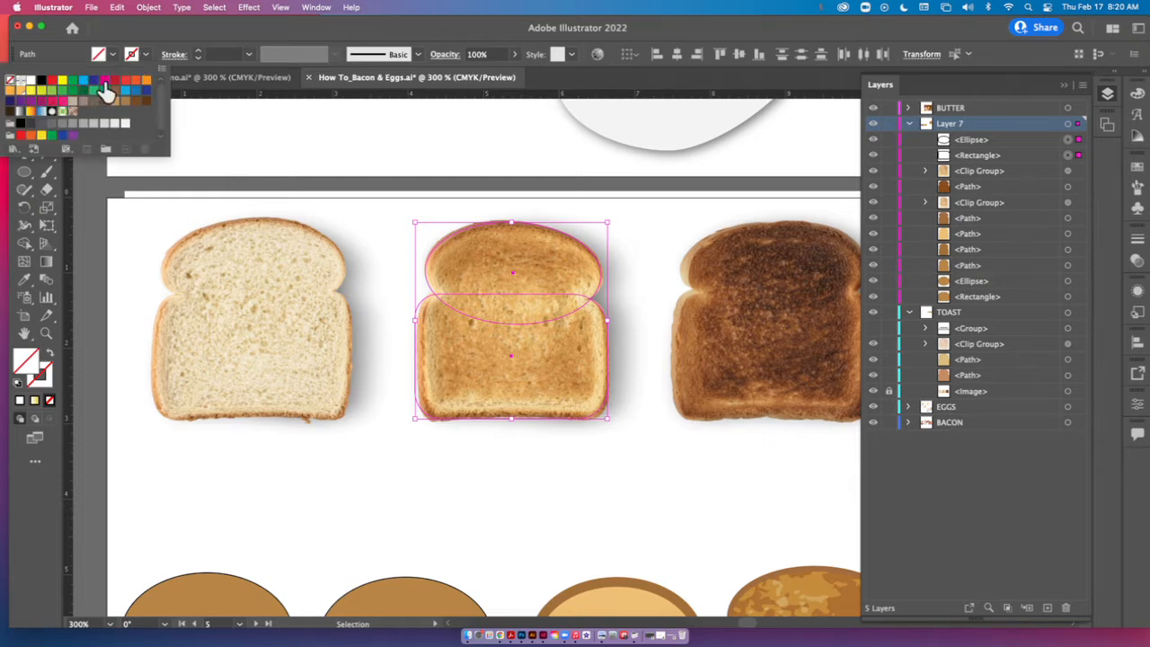
{"action": "left_click", "coordinate": [104, 81]}
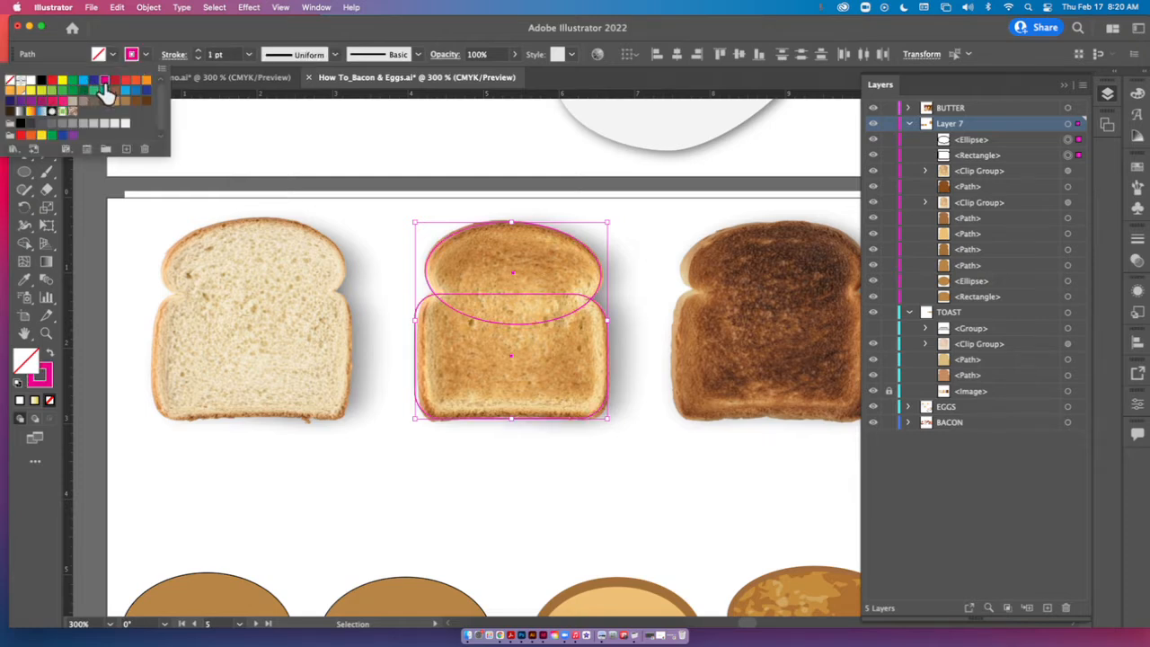
{"action": "left_click", "coordinate": [389, 267]}
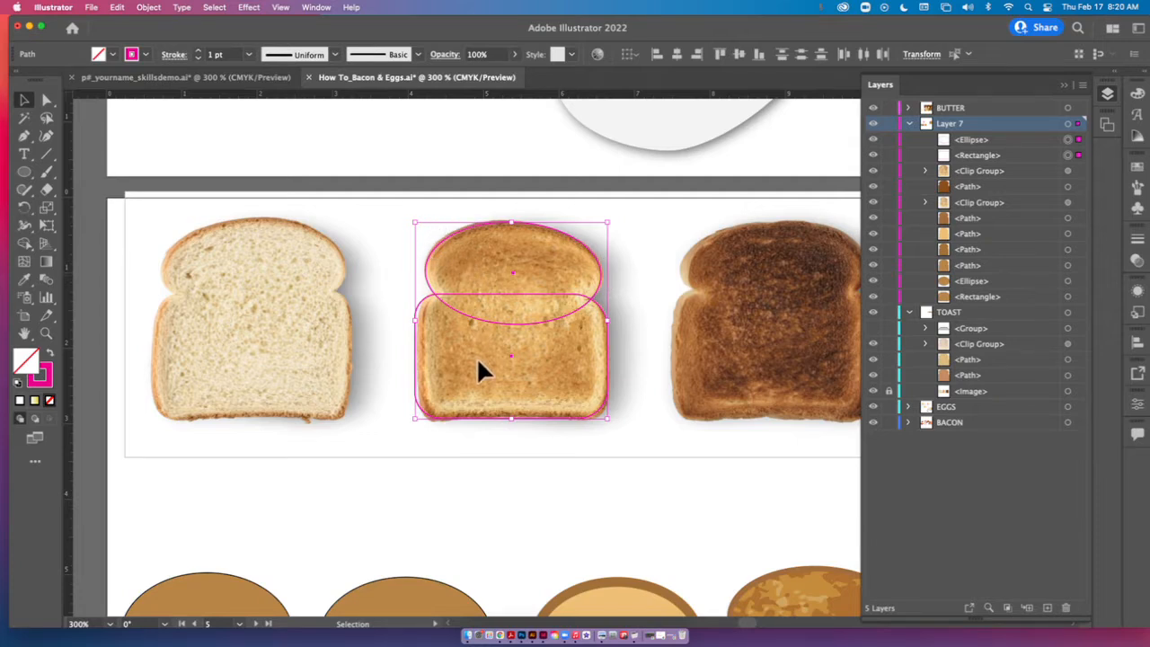
Fill the ellipse and rectangle with a golden-brown colour sampled from the middle toast photo using the Eyedropper.
{"action": "left_click", "coordinate": [25, 281]}
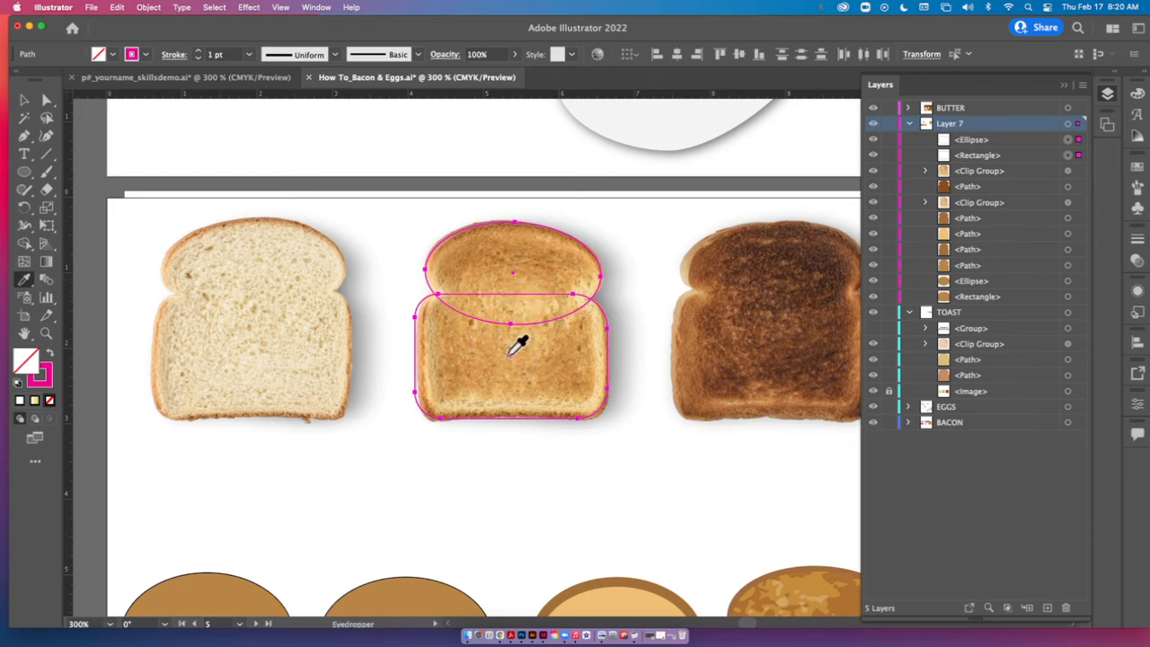
{"action": "left_click", "coordinate": [474, 354]}
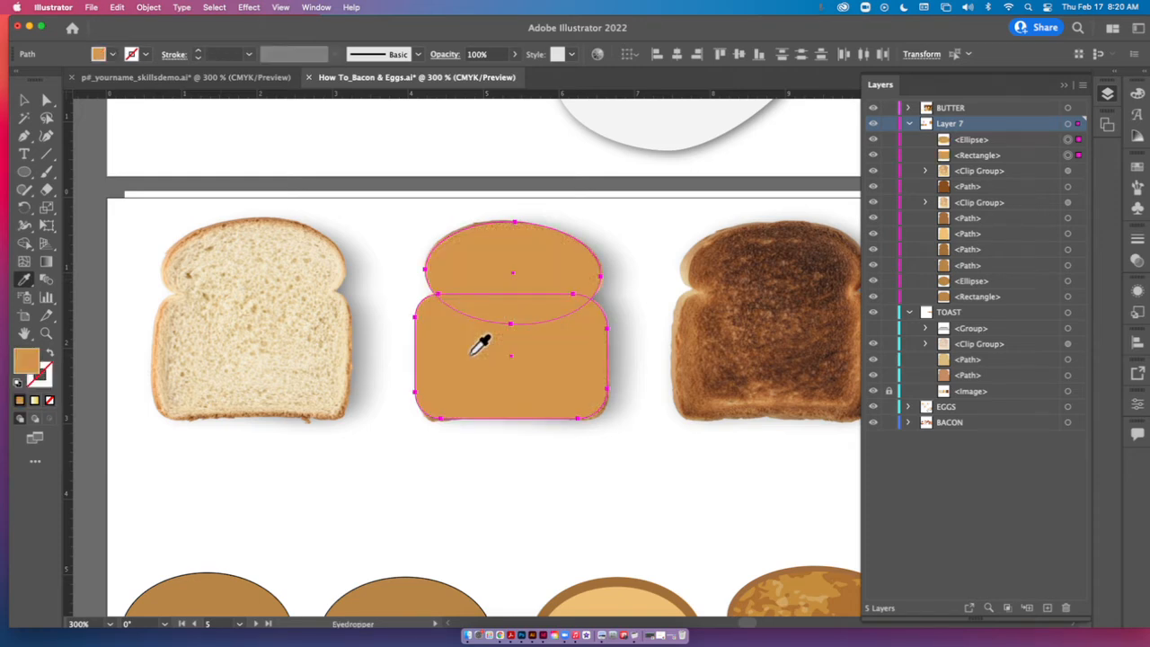
{"action": "left_click", "coordinate": [24, 100]}
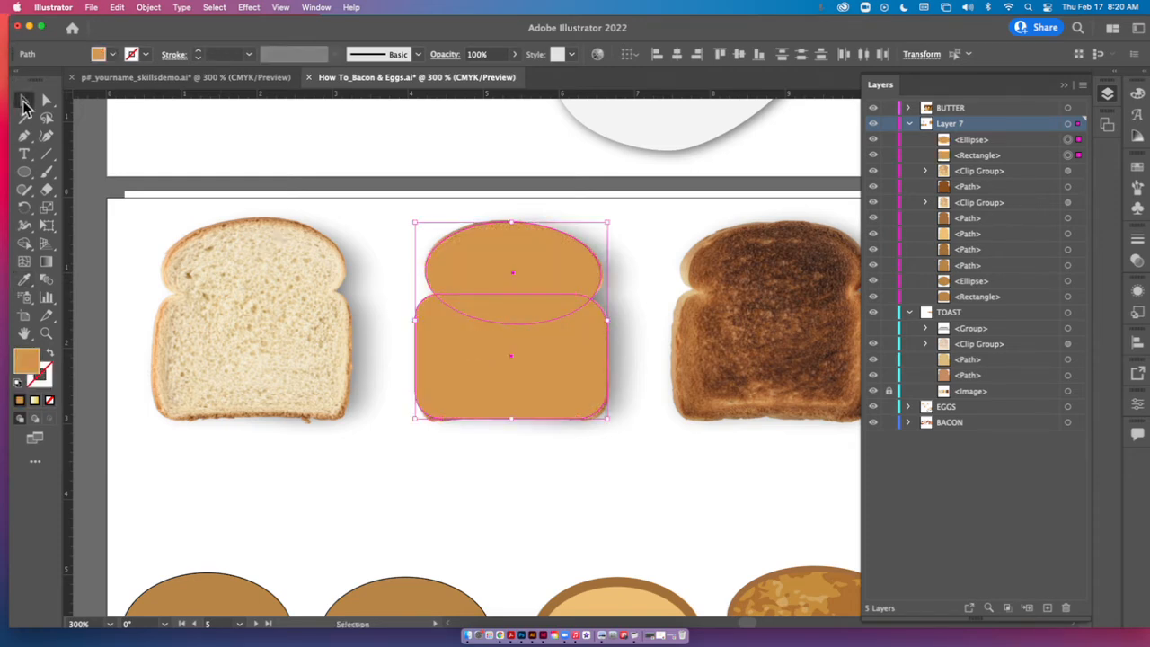
{"action": "left_click", "coordinate": [613, 430]}
Select the ellipse and rectangle and merge them into one bread-slice shape with the Shape Builder tool.
{"action": "left_click", "coordinate": [541, 285]}
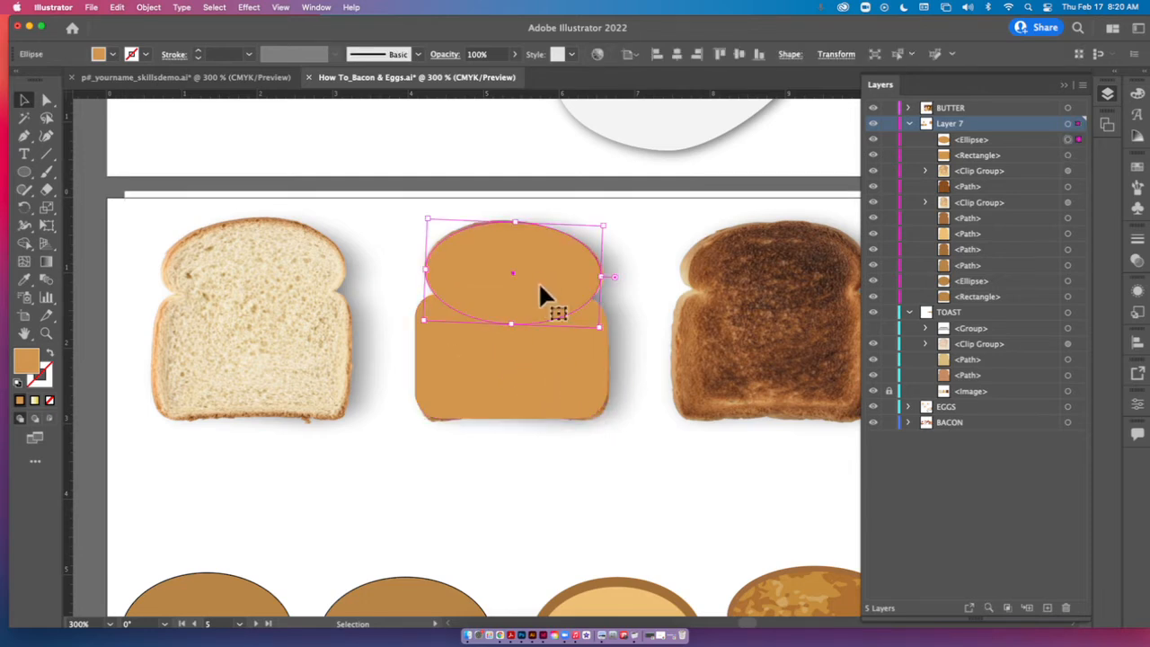
{"action": "left_click", "coordinate": [542, 411], "text": "shift"}
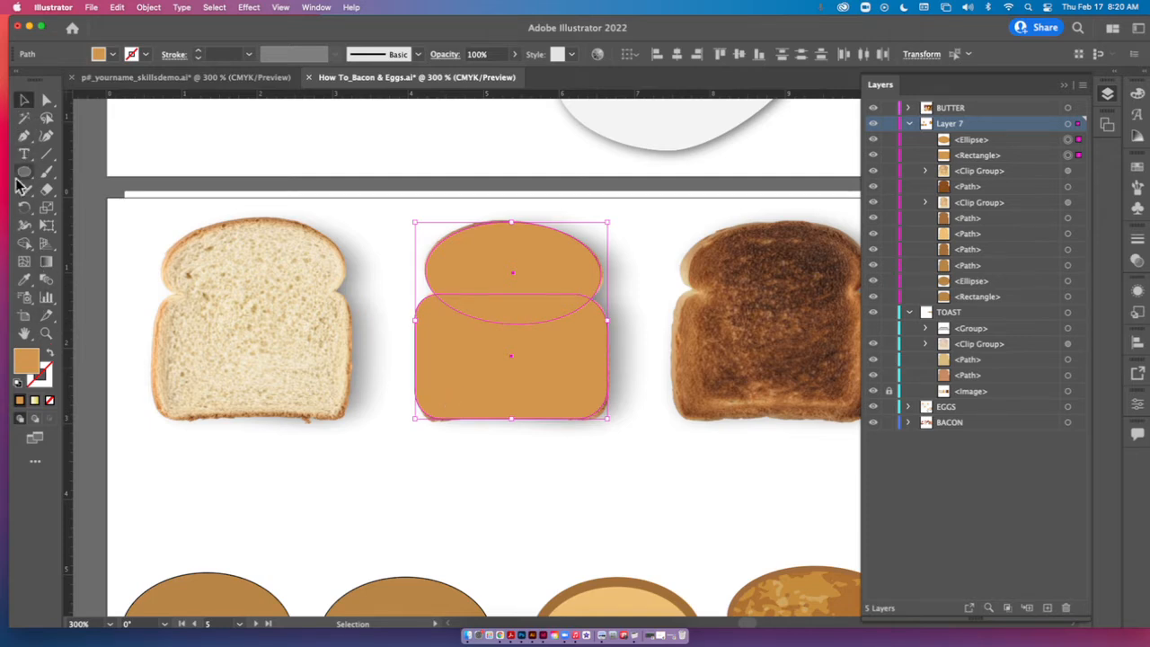
{"action": "left_click", "coordinate": [22, 245]}
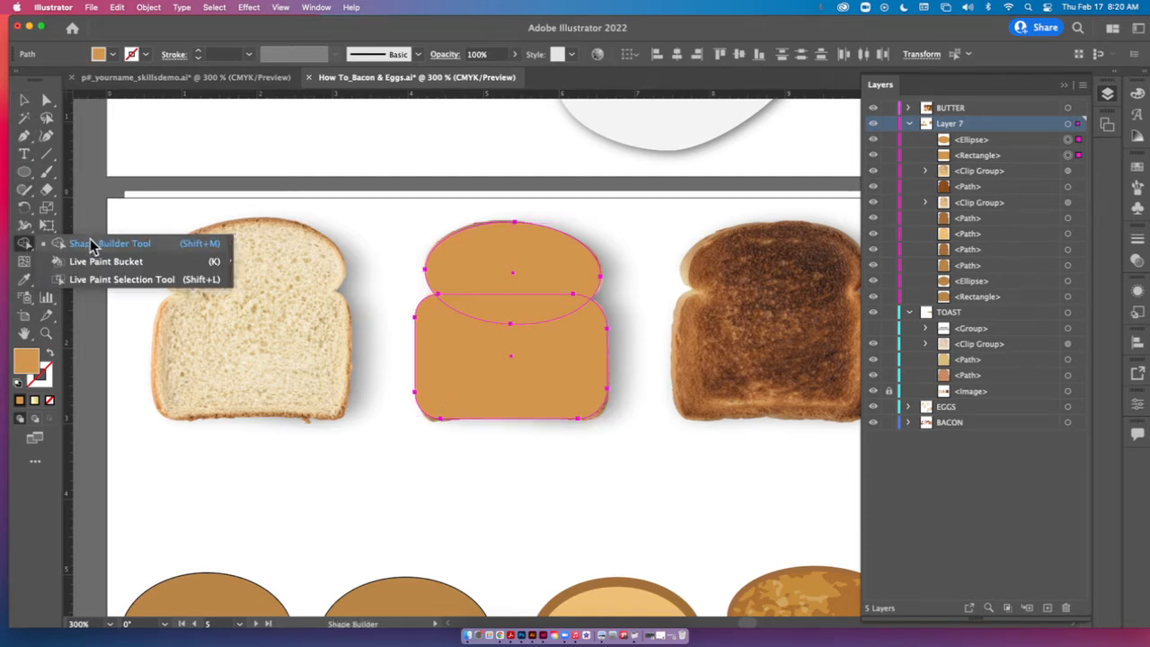
{"action": "left_click", "coordinate": [93, 244]}
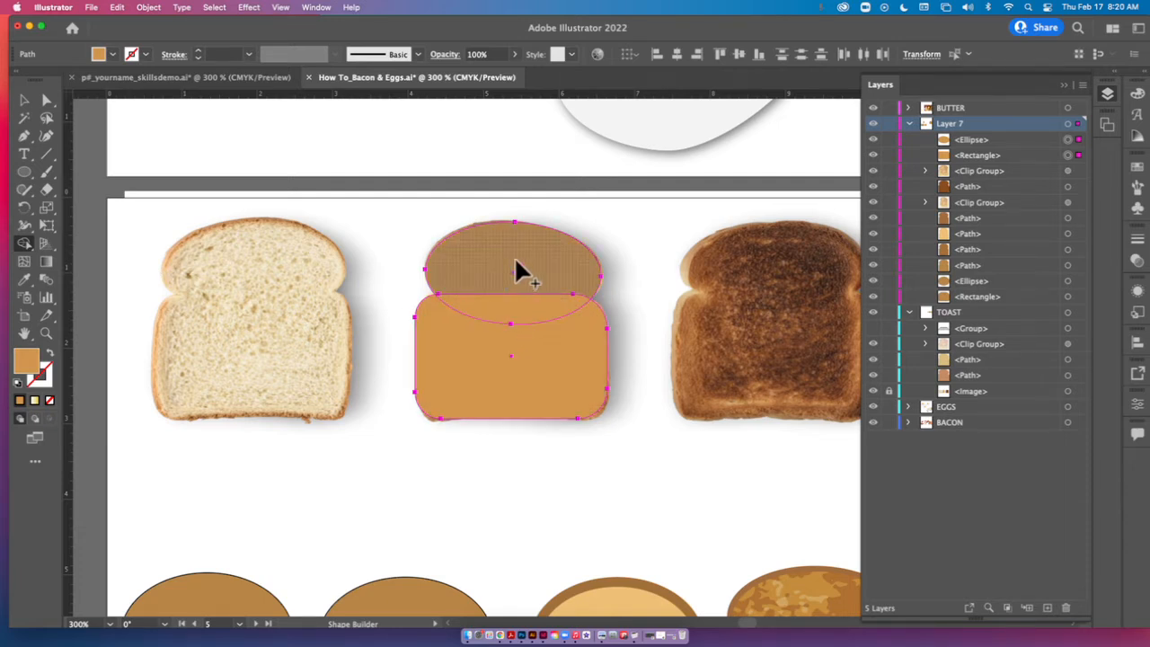
{"action": "left_click_drag", "start_coordinate": [512, 257], "coordinate": [493, 365]}
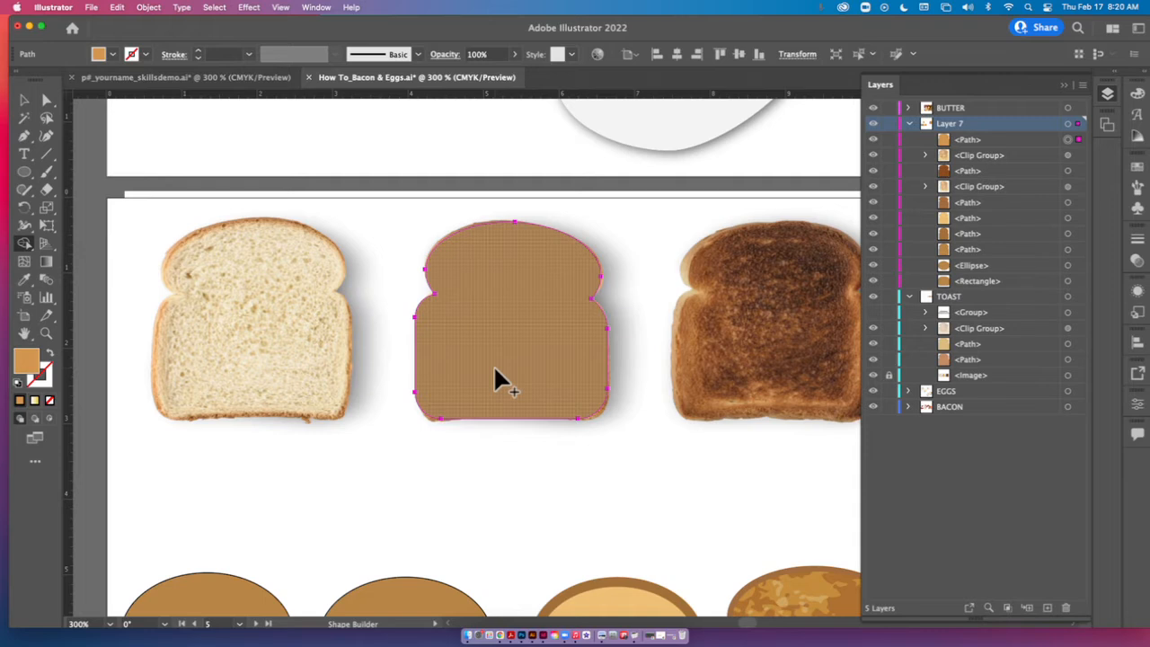
Move the merged slice shape over to the white bread photo and place a duplicate of it over the middle toast.
{"action": "left_click", "coordinate": [24, 99]}
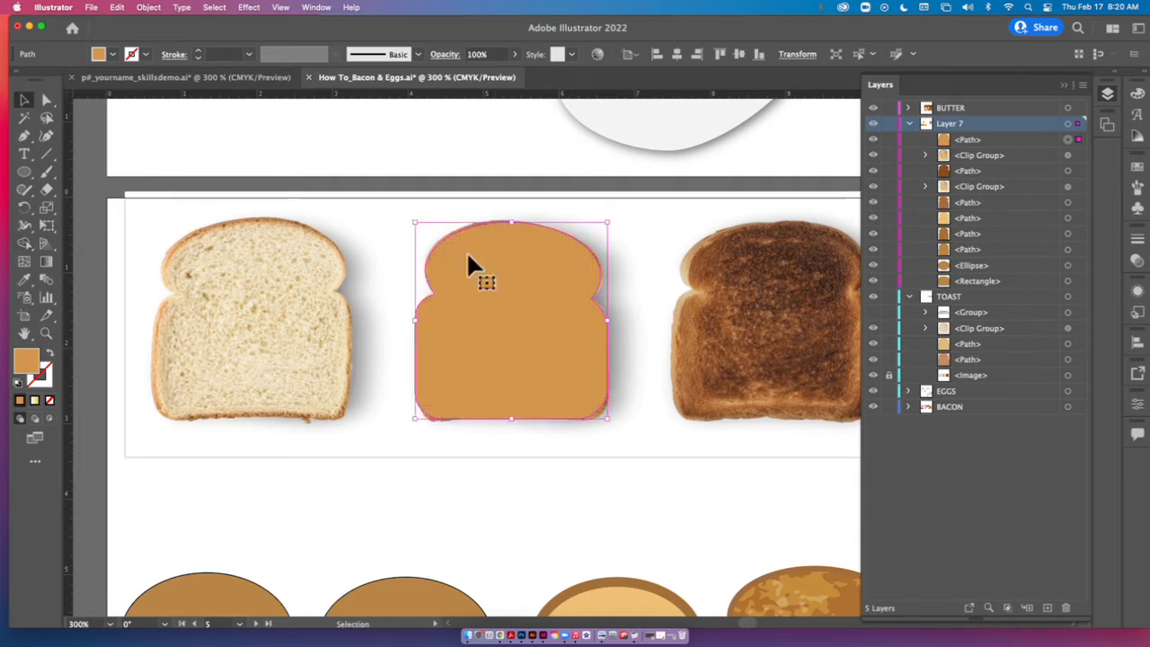
{"action": "left_click_drag", "start_coordinate": [468, 256], "coordinate": [339, 350]}
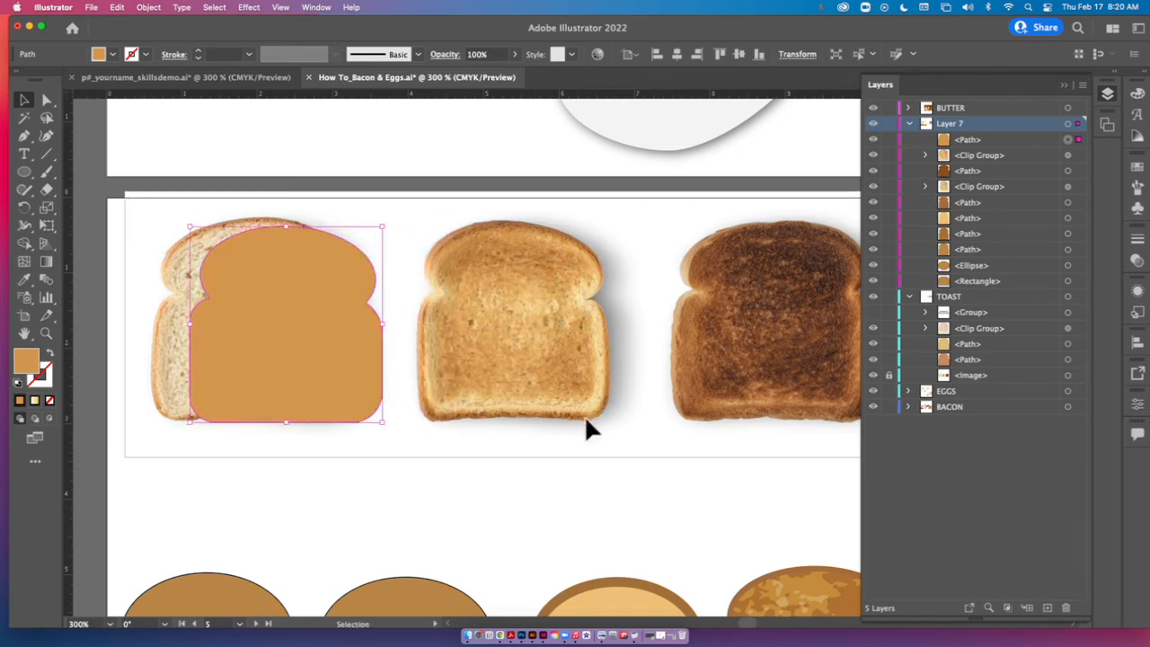
{"action": "left_click_drag", "start_coordinate": [286, 338], "coordinate": [516, 350]}
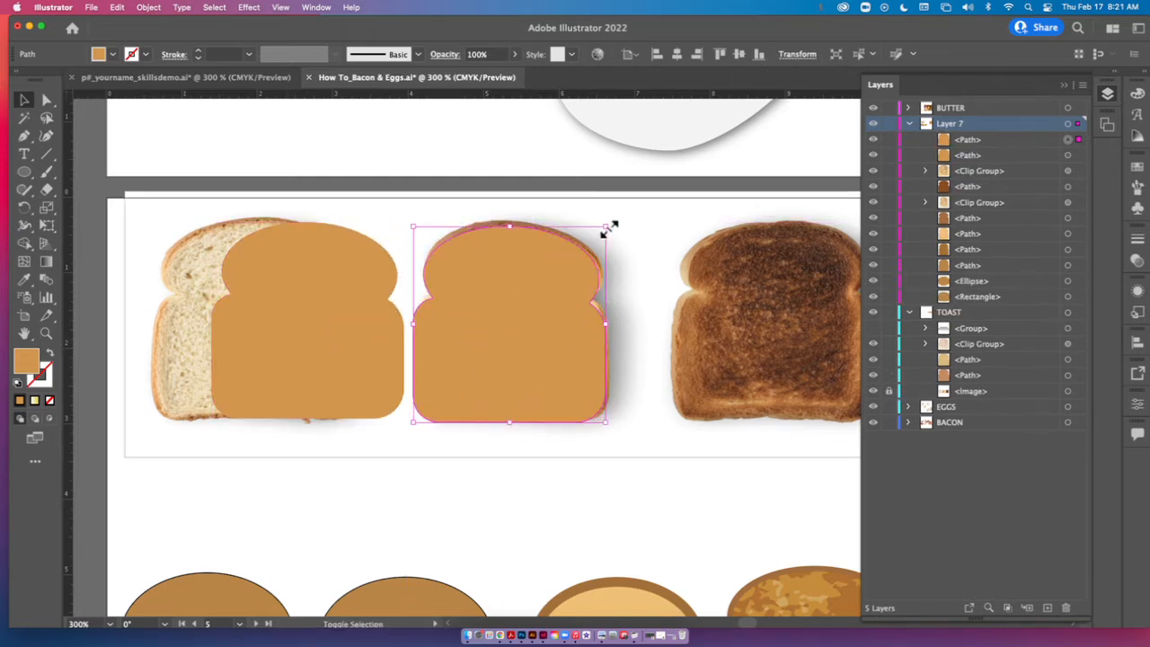
Scale the duplicate slice down proportionally and fill it with a lighter tan sampled from the middle toast photo.
{"action": "left_click_drag", "start_coordinate": [606, 226], "coordinate": [586, 252]}
{"action": "left_click", "coordinate": [313, 318]}
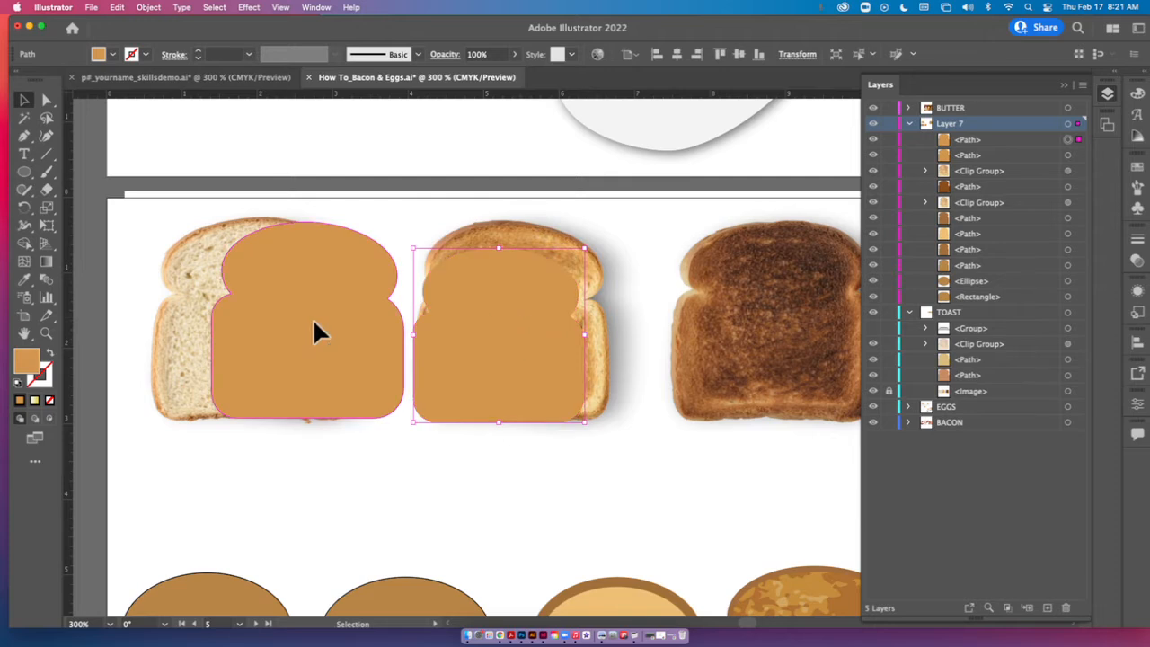
{"action": "left_click_drag", "start_coordinate": [443, 320], "coordinate": [514, 458]}
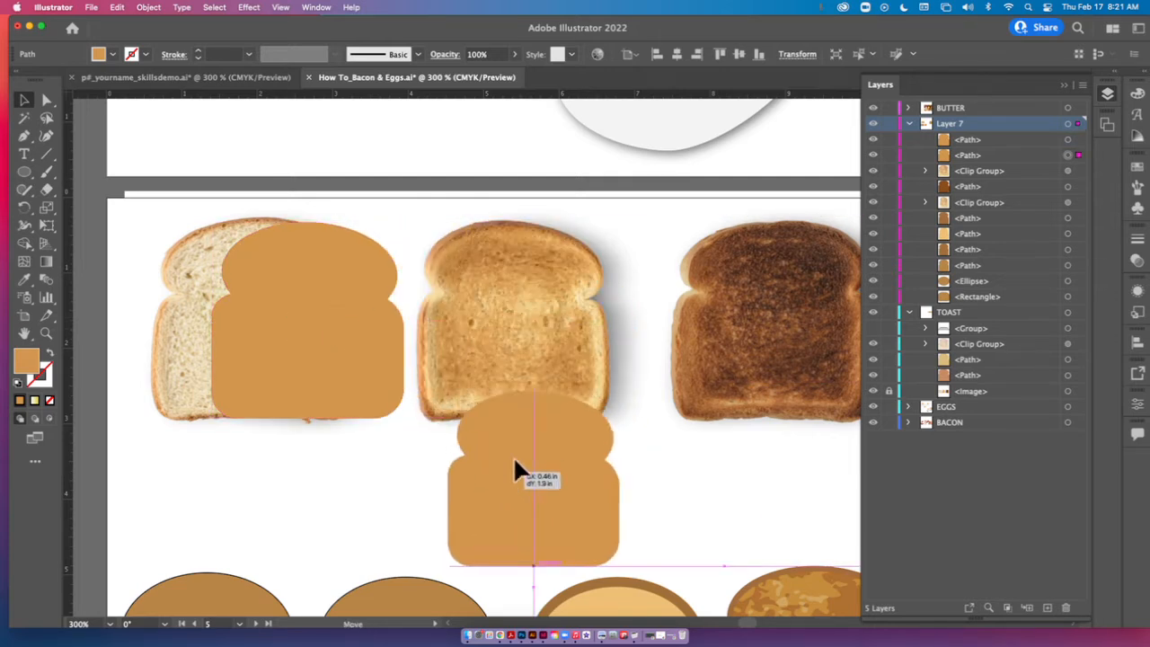
{"action": "left_click", "coordinate": [25, 280]}
{"action": "left_click", "coordinate": [566, 312]}
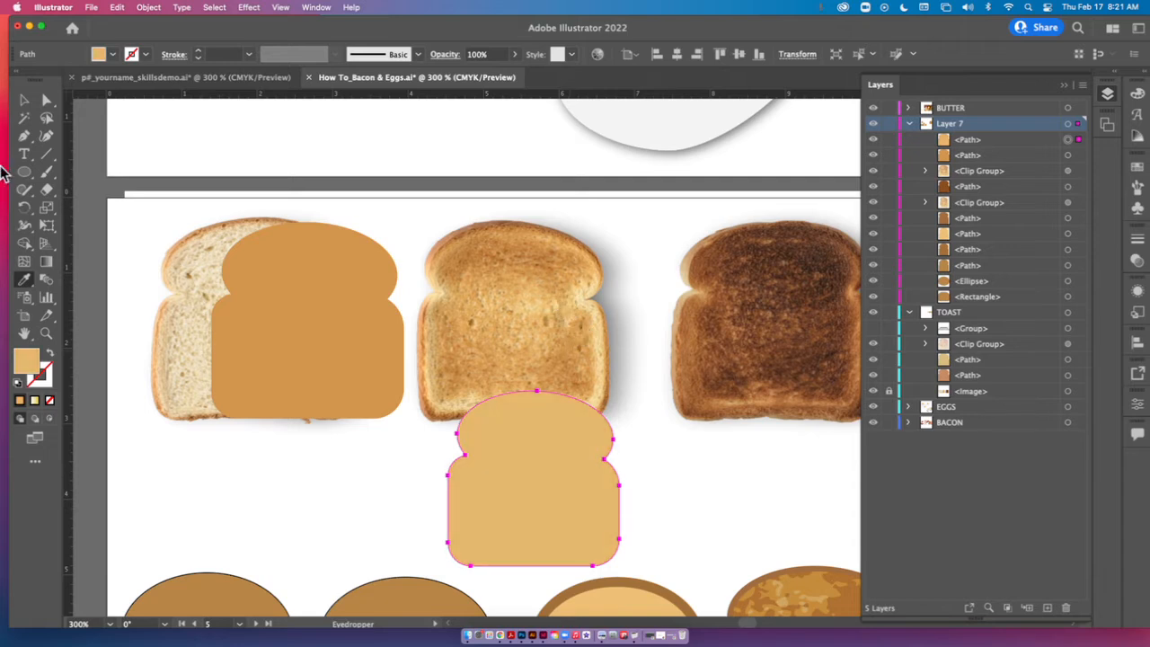
Place the lighter slice inside the darker one and enlarge it slightly, leaving a thin crust border around it.
{"action": "left_click", "coordinate": [24, 100]}
{"action": "left_click_drag", "start_coordinate": [460, 457], "coordinate": [303, 311]}
{"action": "left_click_drag", "start_coordinate": [396, 405], "coordinate": [410, 417]}
{"action": "left_click", "coordinate": [409, 419]}
Move the two nested slice shapes together onto the middle toast photo.
{"action": "left_click_drag", "start_coordinate": [380, 328], "coordinate": [589, 334]}
{"action": "scroll", "coordinate": [616, 386], "scroll_direction": "down", "scroll_amount": 5}
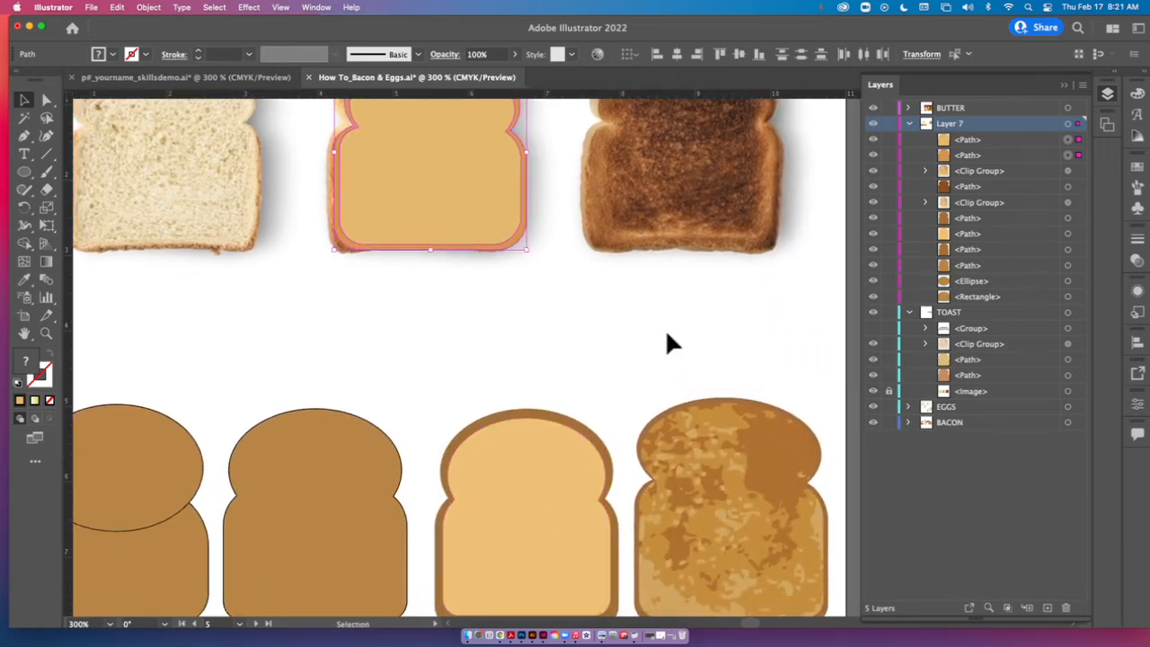
{"action": "left_click_drag", "start_coordinate": [605, 296], "coordinate": [627, 393]}
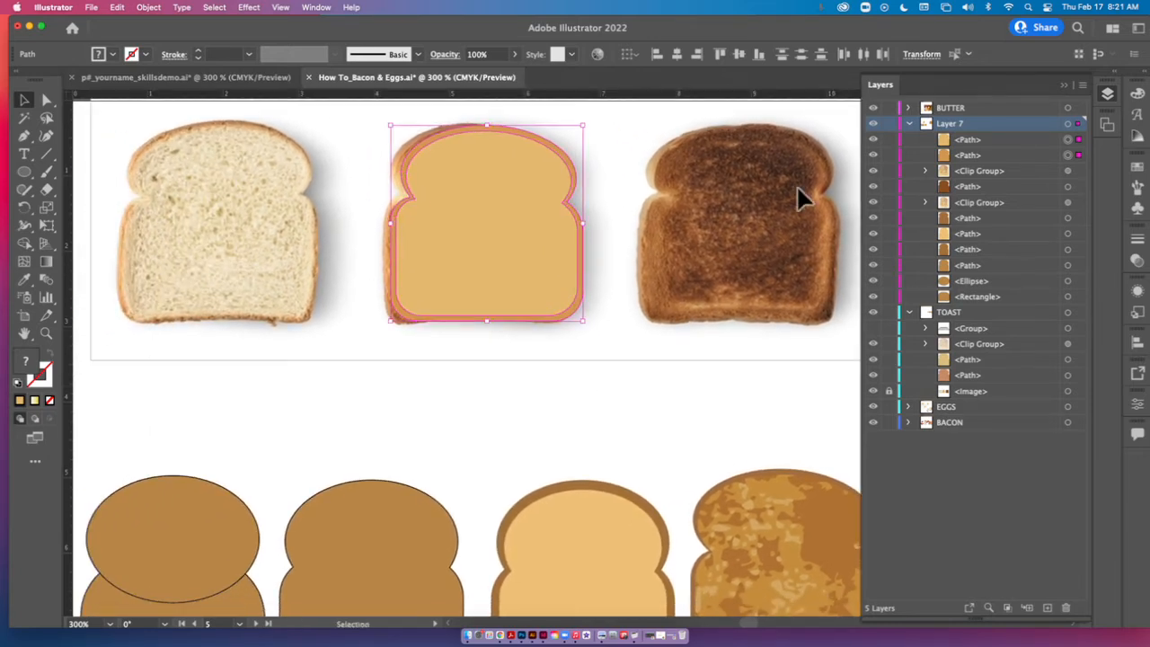
Switch to Chrome and search Google Images for "toast texture" in a new tab.
{"action": "left_click", "coordinate": [500, 636]}
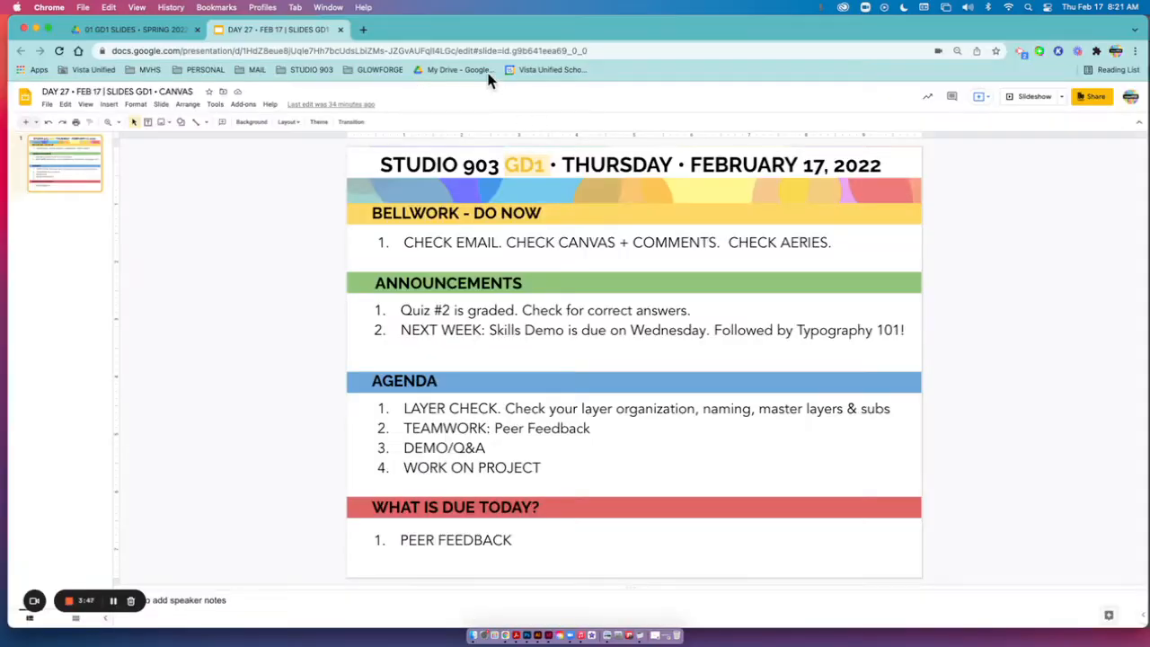
{"action": "left_click", "coordinate": [362, 30]}
{"action": "type", "text": "tpa"}
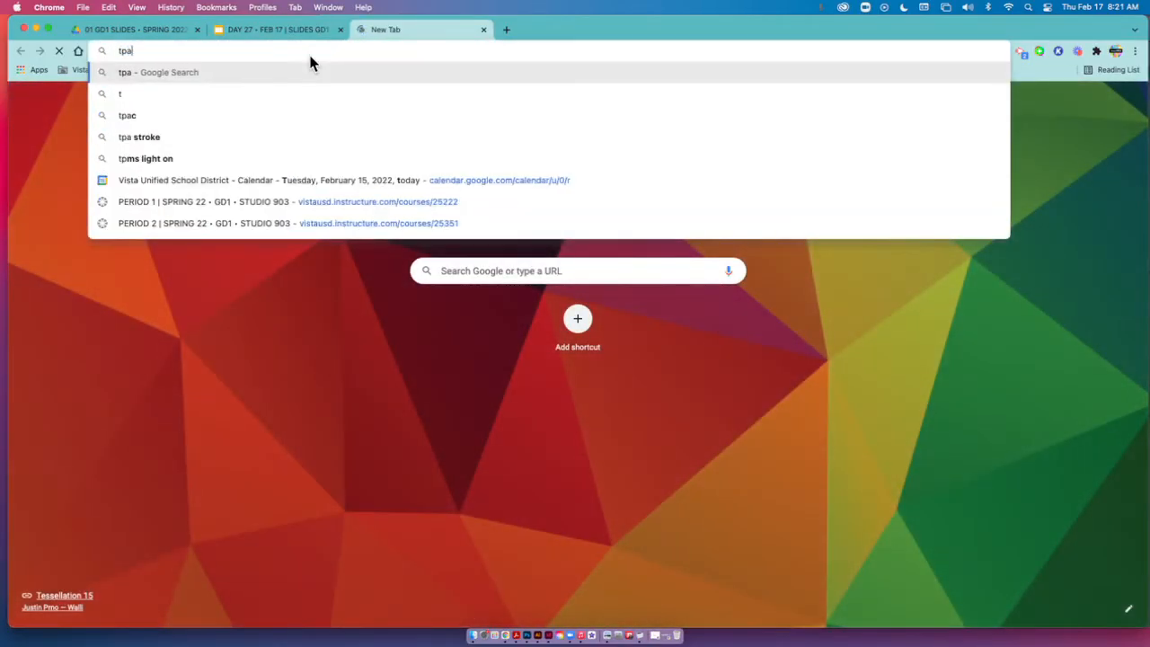
{"action": "key", "text": "BackSpace"}
{"action": "key", "text": "BackSpace"}
{"action": "type", "text": "oast t"}
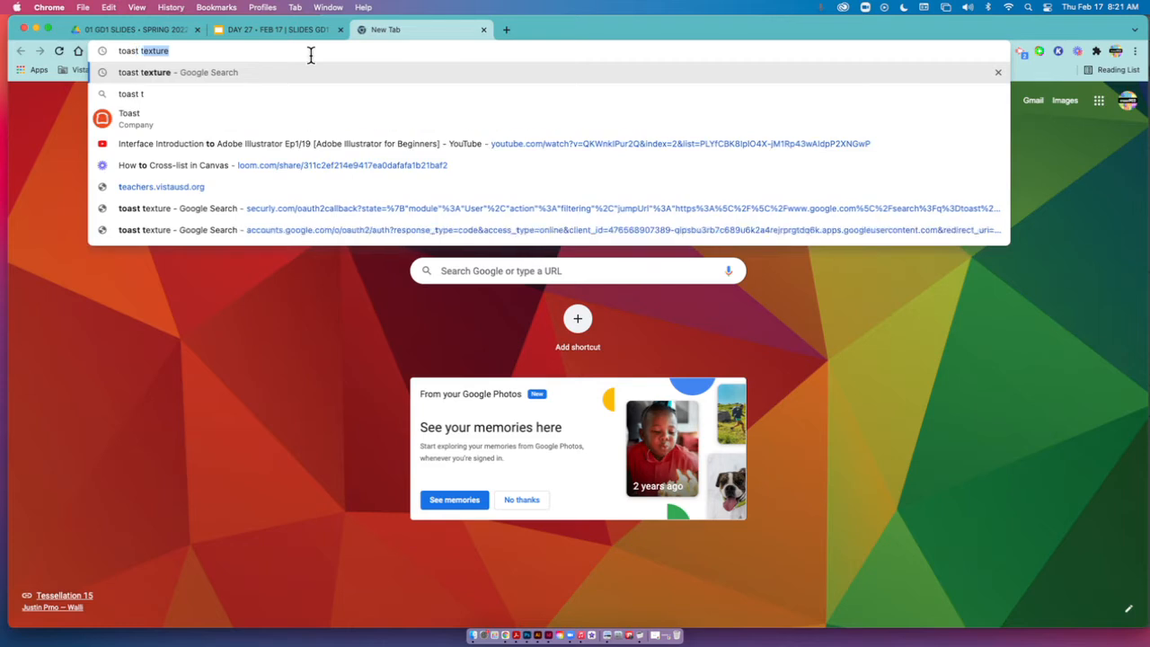
{"action": "type", "text": "exture"}
{"action": "key", "text": "Return"}
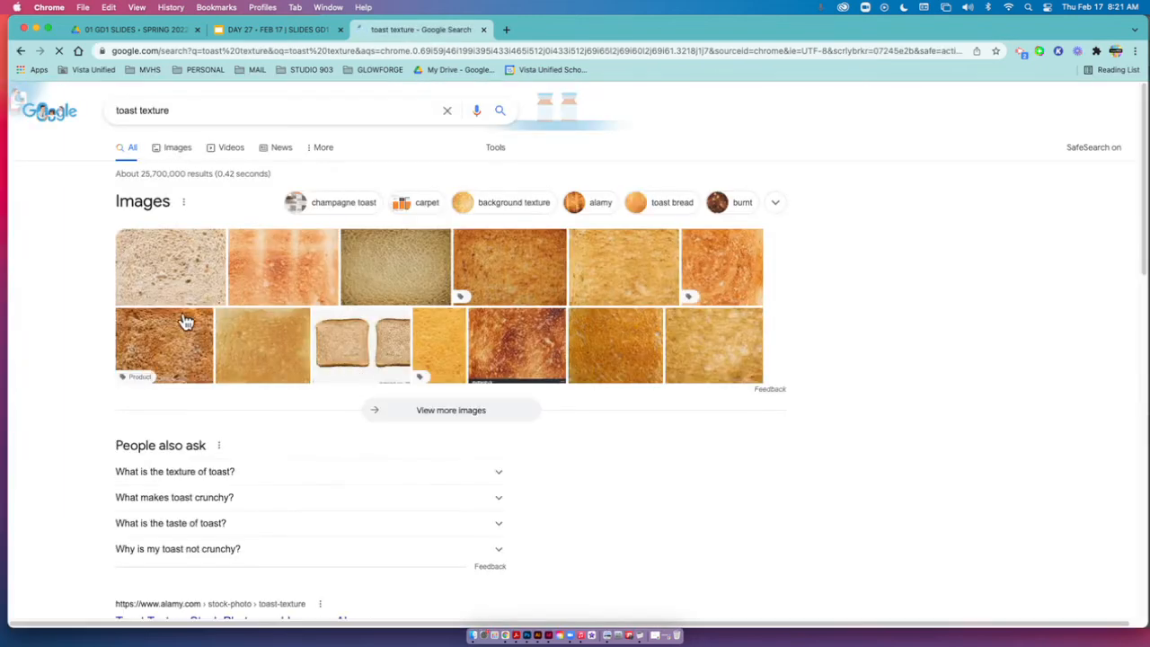
{"action": "left_click", "coordinate": [179, 151]}
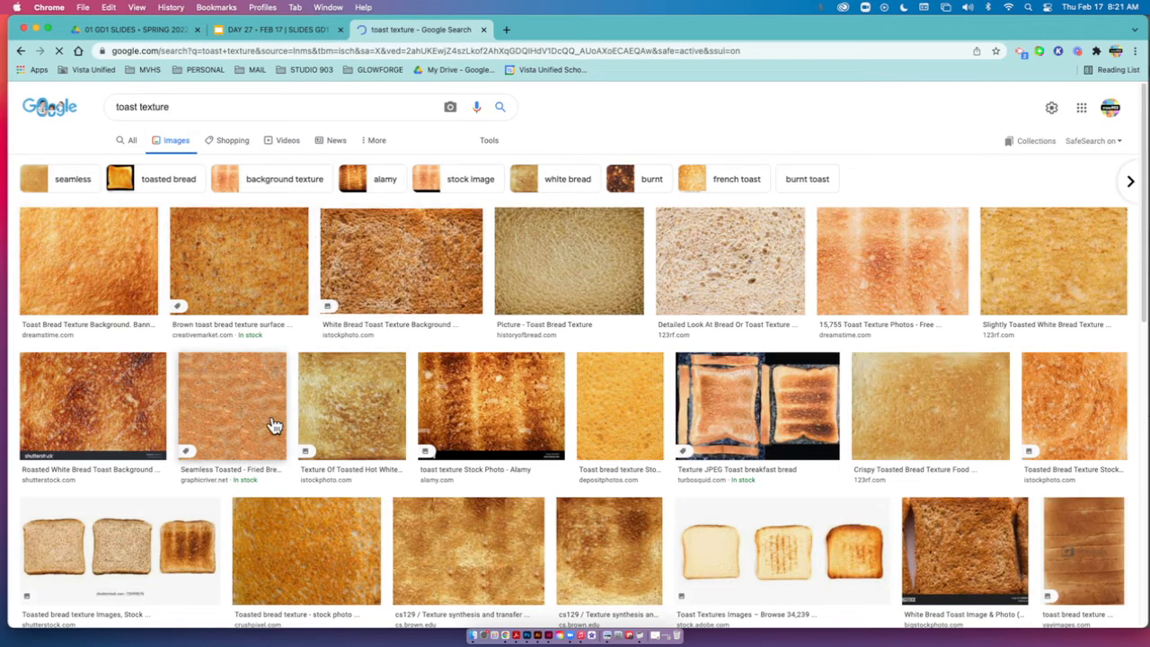
Browse the toast texture results and copy a golden-orange toast image from the related images.
{"action": "scroll", "coordinate": [854, 494], "scroll_direction": "down", "scroll_amount": 5}
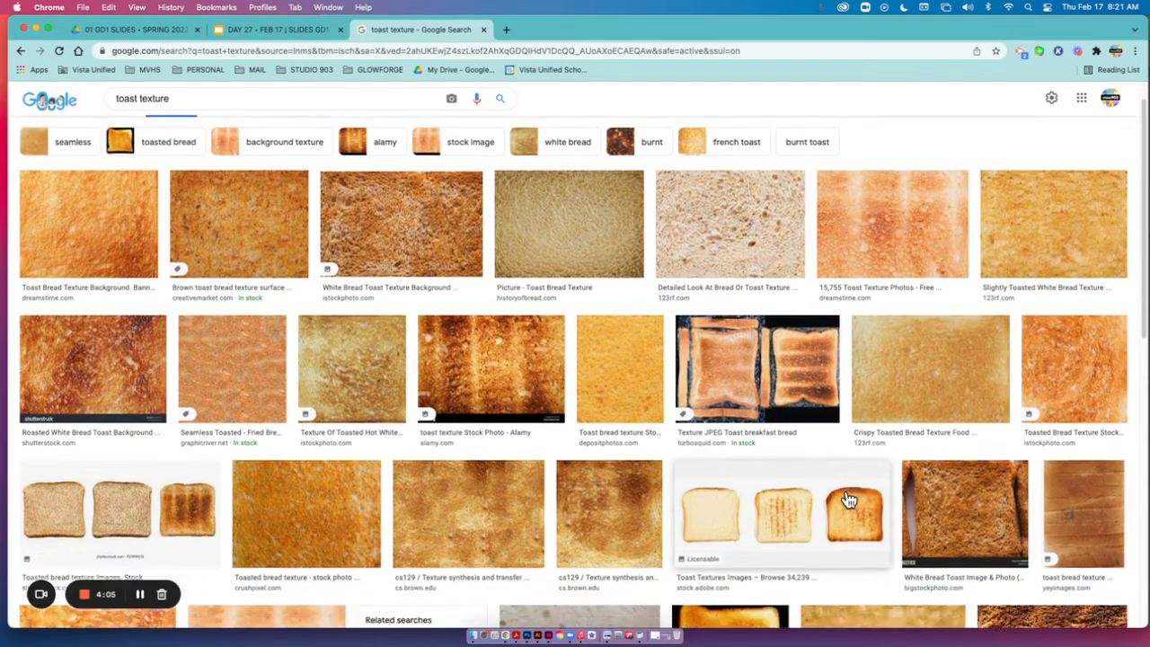
{"action": "scroll", "coordinate": [854, 503], "scroll_direction": "up", "scroll_amount": 2}
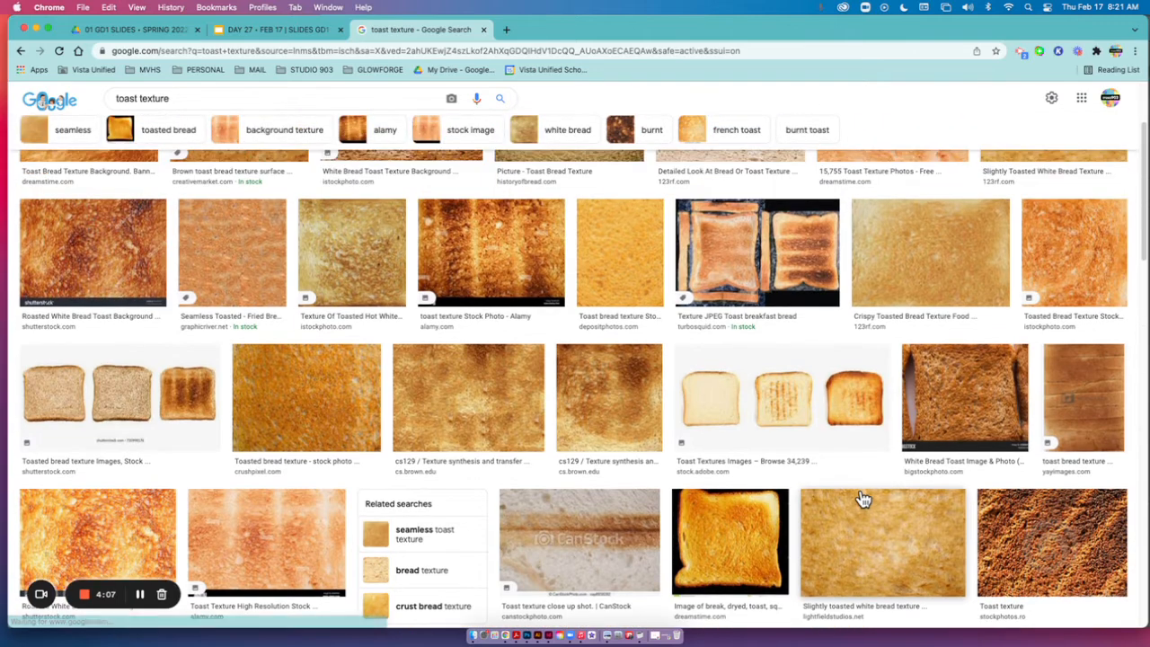
{"action": "left_click", "coordinate": [818, 520]}
{"action": "right_click", "coordinate": [818, 521]}
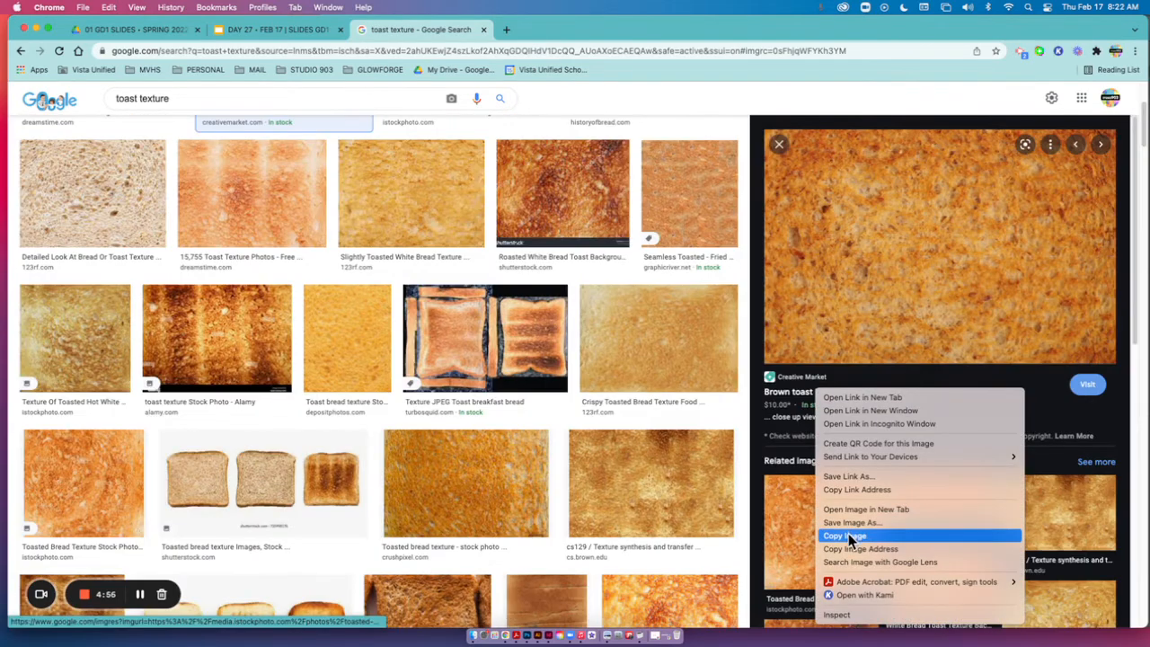
{"action": "left_click", "coordinate": [847, 535]}
Switch back to Illustrator, paste the copied texture image and place it over the dark toast photo.
{"action": "left_click", "coordinate": [542, 636]}
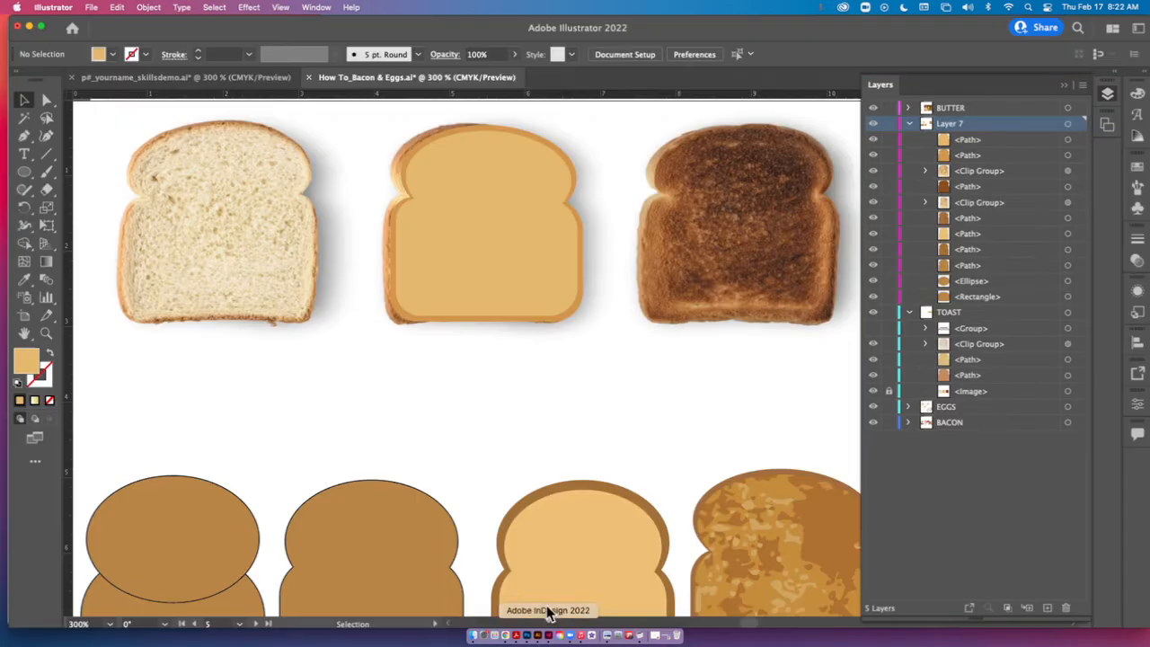
{"action": "key", "text": "super+v"}
{"action": "left_click_drag", "start_coordinate": [534, 424], "coordinate": [559, 409]}
{"action": "scroll", "coordinate": [701, 398], "scroll_direction": "right", "scroll_amount": 10}
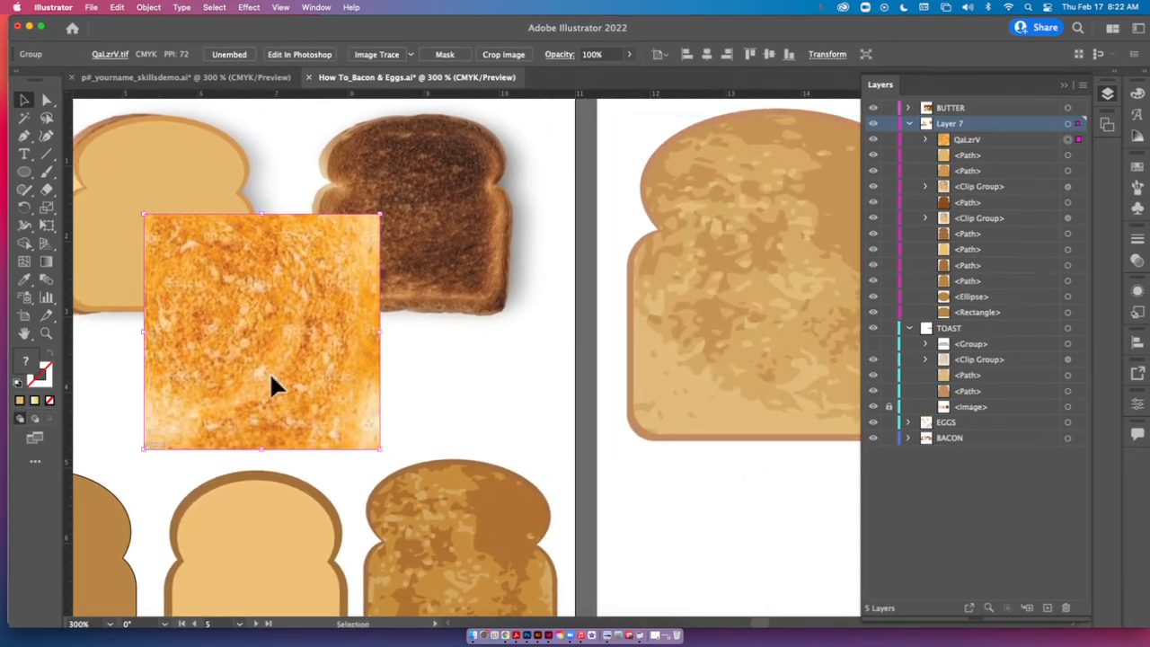
{"action": "left_click_drag", "start_coordinate": [275, 382], "coordinate": [450, 276]}
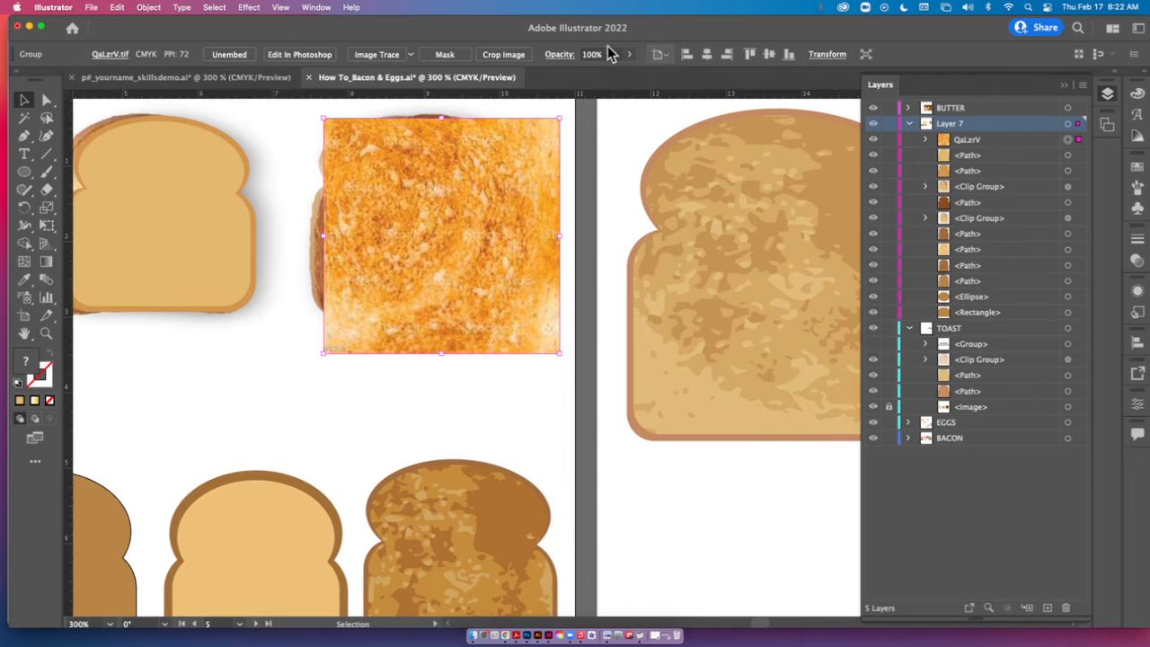
Shift the texture image slightly over the dark toast and apply an Image Trace with the 3 Colors preset.
{"action": "left_click", "coordinate": [323, 8]}
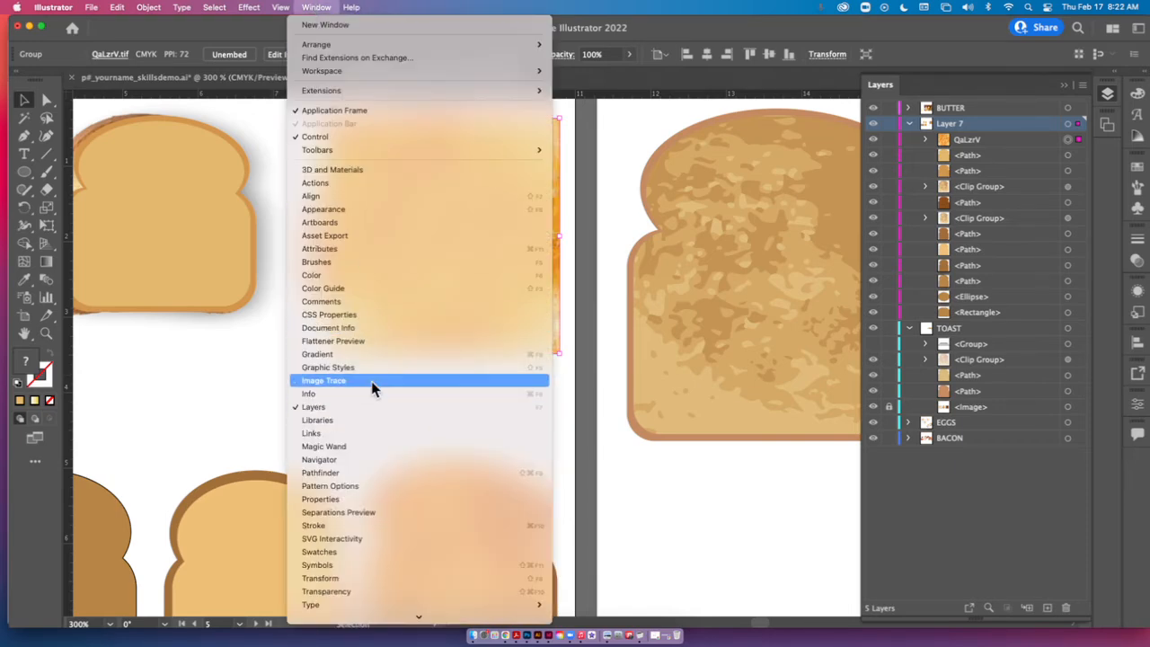
{"action": "left_click", "coordinate": [284, 8]}
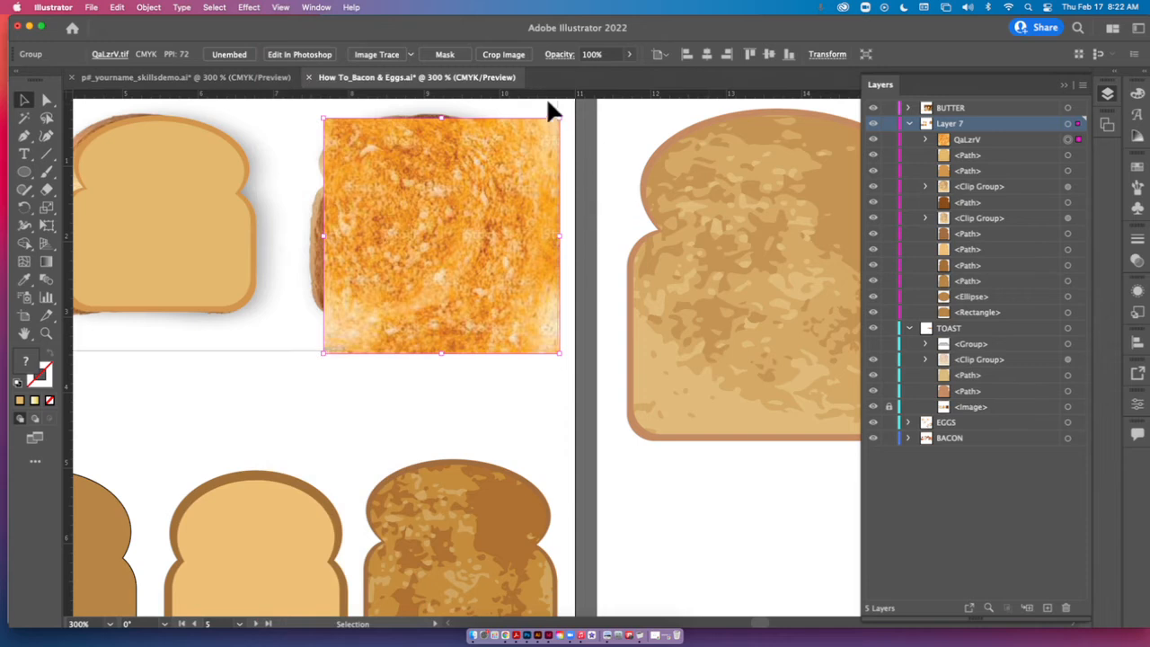
{"action": "left_click_drag", "start_coordinate": [480, 210], "coordinate": [472, 210]}
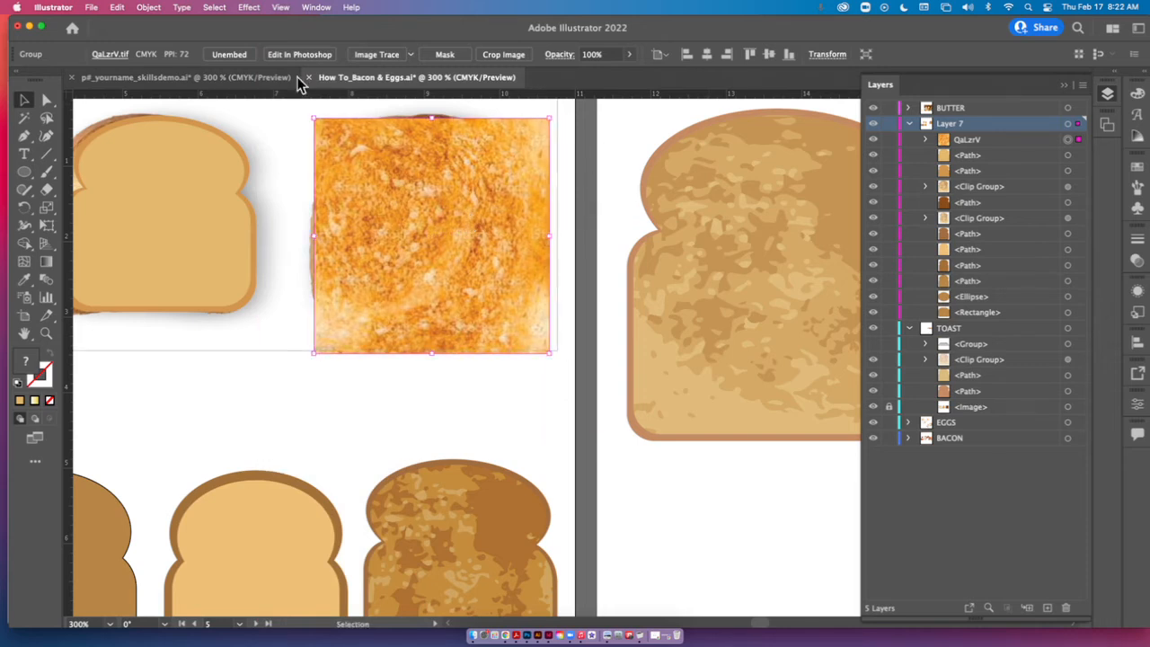
{"action": "left_click", "coordinate": [413, 54]}
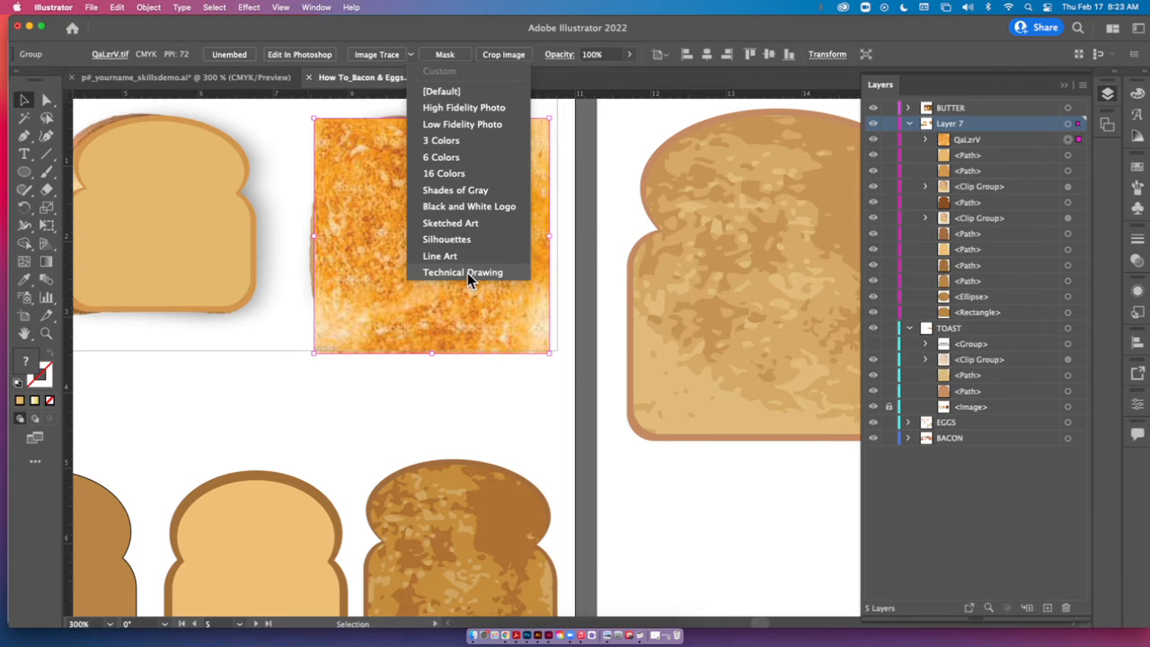
{"action": "left_click", "coordinate": [473, 143]}
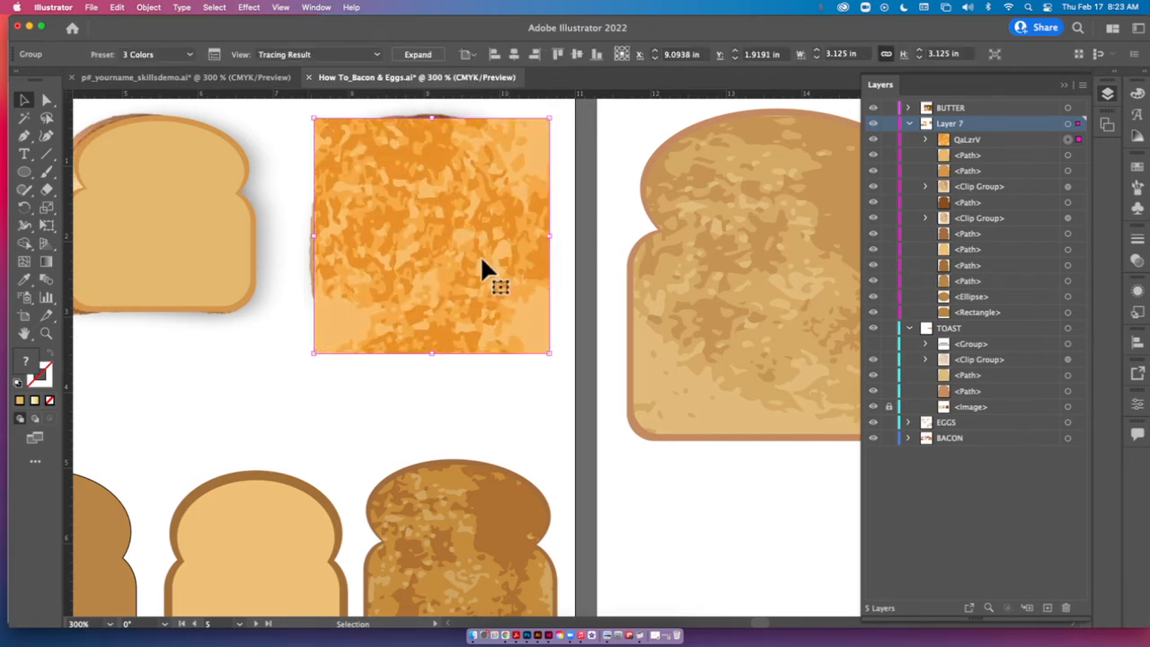
Expand the traced texture into vector paths, place it over the dark toast photo and deselect it.
{"action": "left_click_drag", "start_coordinate": [598, 419], "coordinate": [840, 461]}
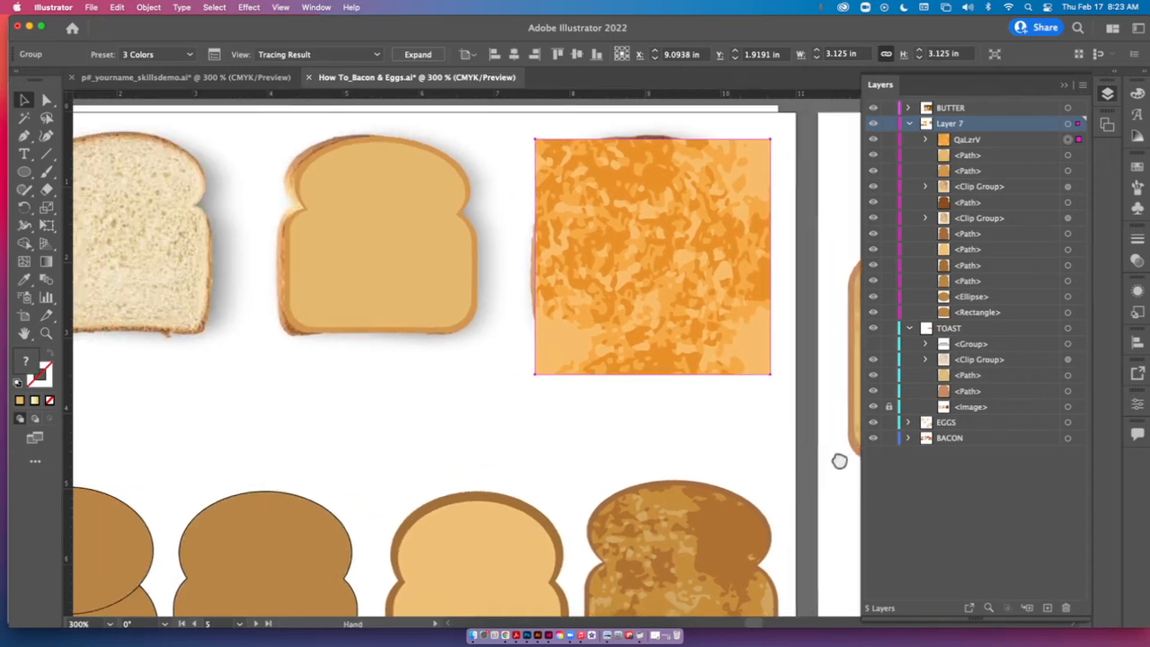
{"action": "left_click_drag", "start_coordinate": [757, 326], "coordinate": [729, 308]}
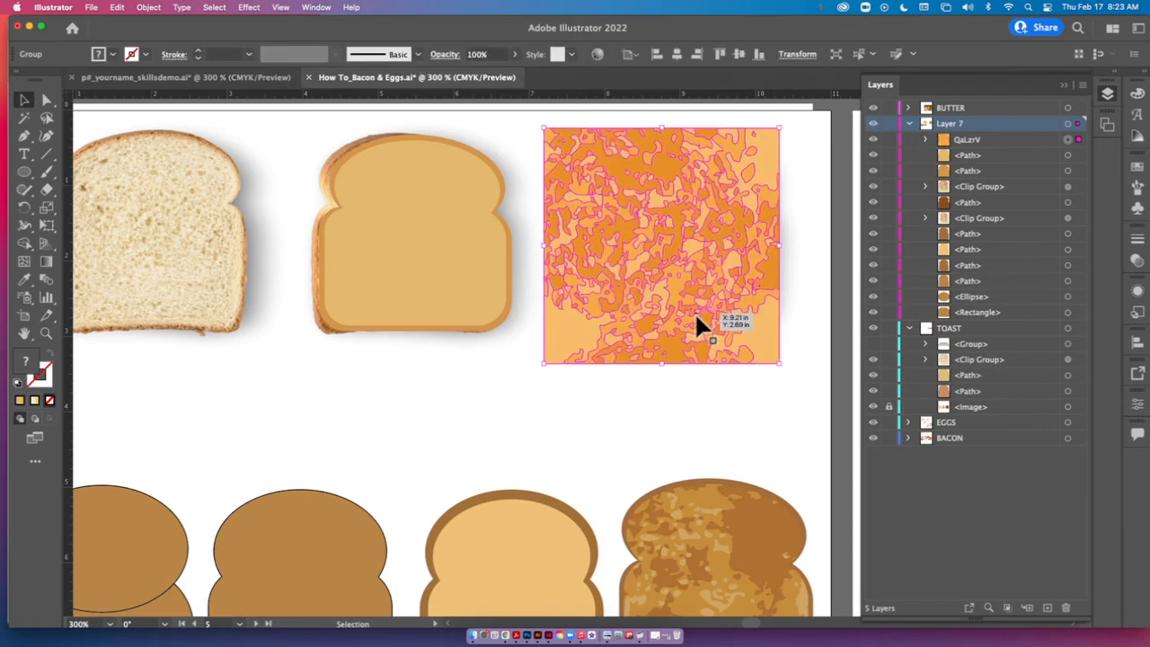
{"action": "left_click", "coordinate": [360, 378]}
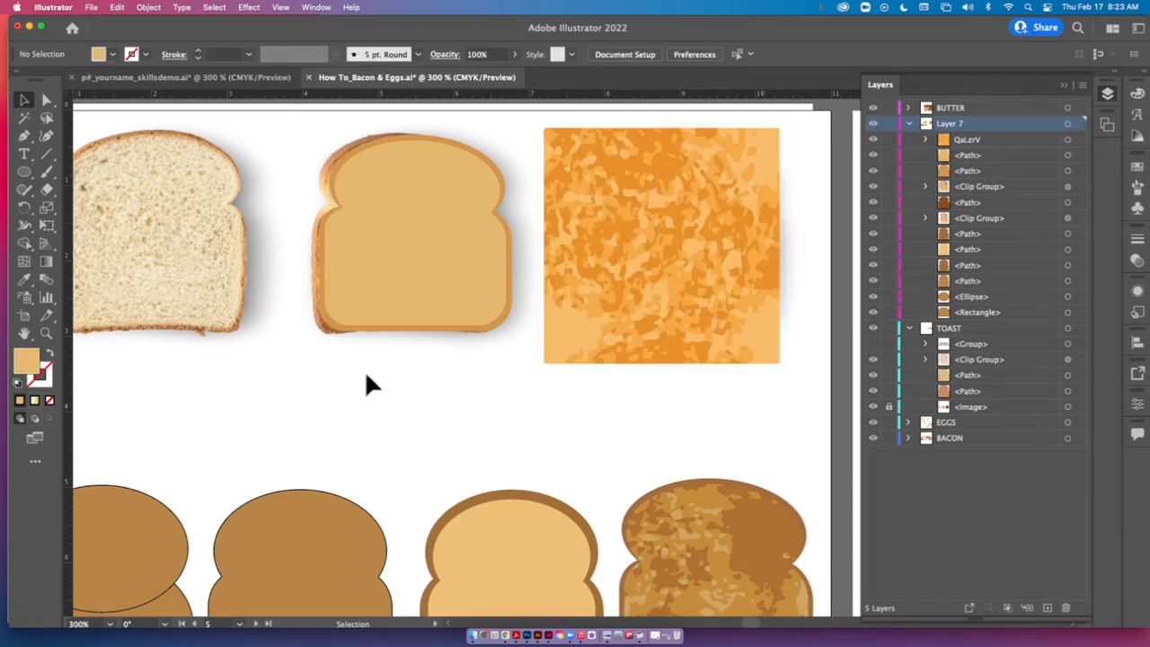
Bring the lighter inner slice shape to the front and move it onto the traced texture square.
{"action": "mouse_move", "coordinate": [406, 244]}
{"action": "left_mouse_down"}
{"action": "mouse_move", "coordinate": [460, 234]}
{"action": "mouse_move", "coordinate": [421, 246]}
{"action": "left_mouse_up"}
{"action": "right_click", "coordinate": [421, 247]}
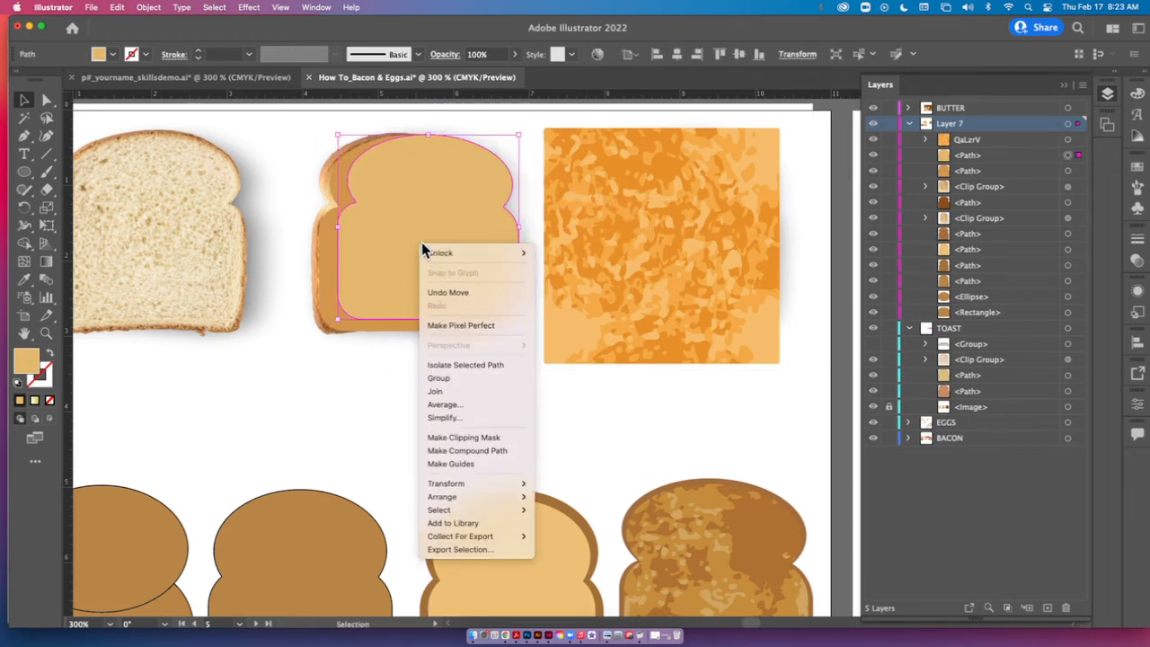
{"action": "mouse_move", "coordinate": [443, 498]}
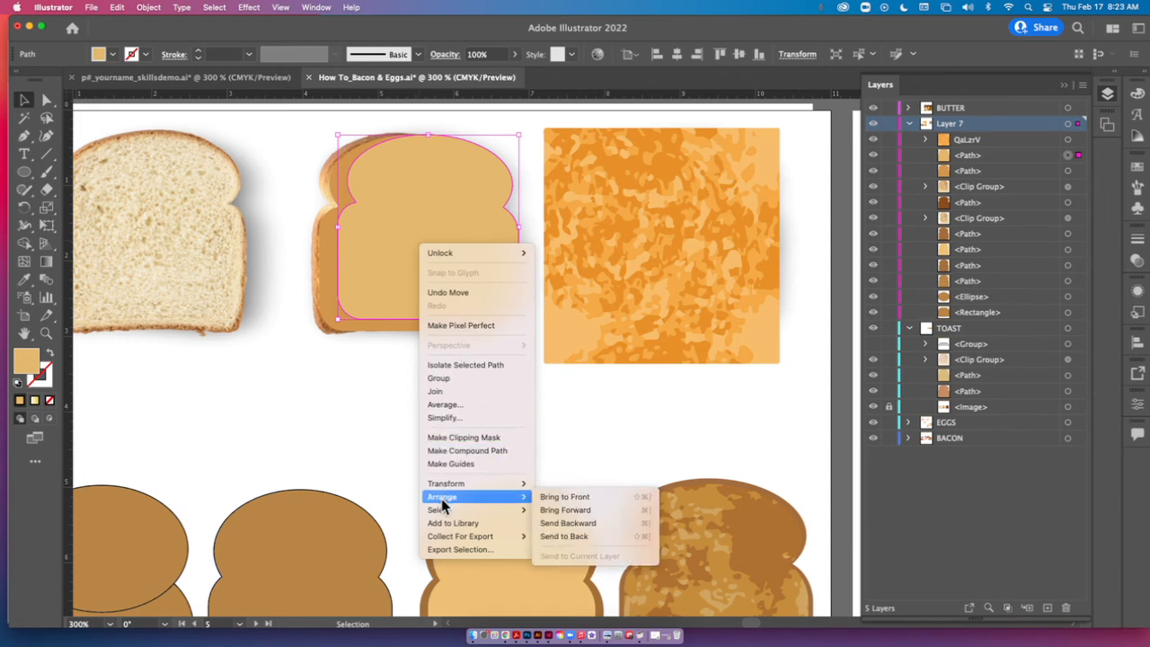
{"action": "left_click", "coordinate": [562, 497]}
{"action": "left_click_drag", "start_coordinate": [457, 265], "coordinate": [696, 277]}
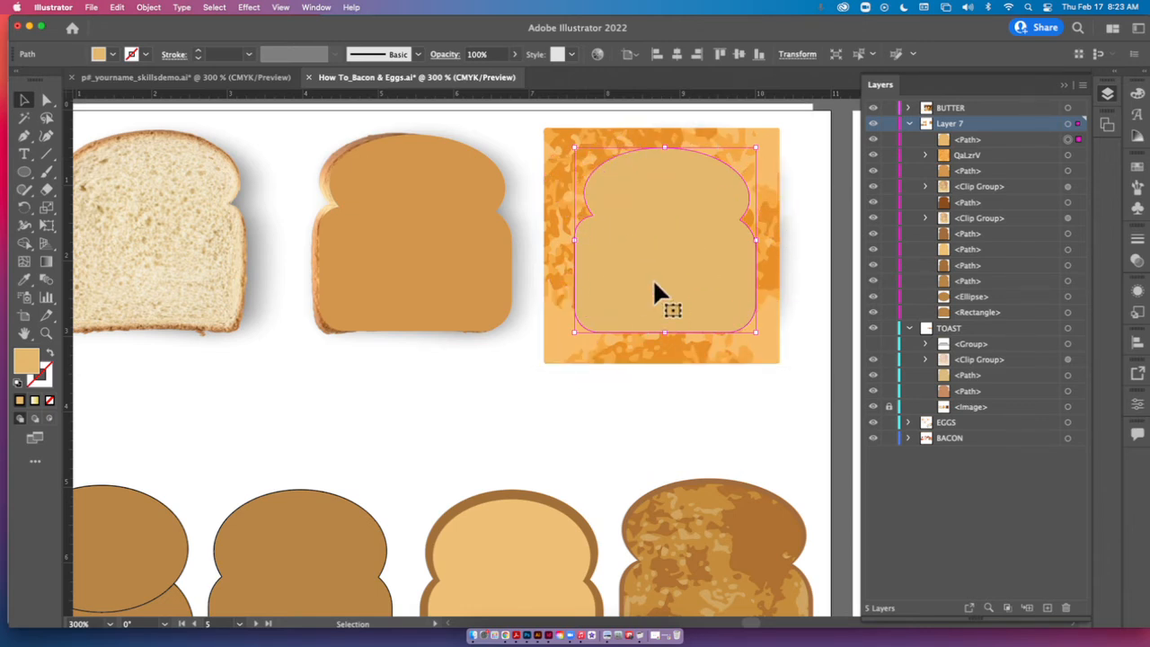
Select the light slice shape together with the traced texture and make a clipping mask from them.
{"action": "left_click", "coordinate": [567, 128]}
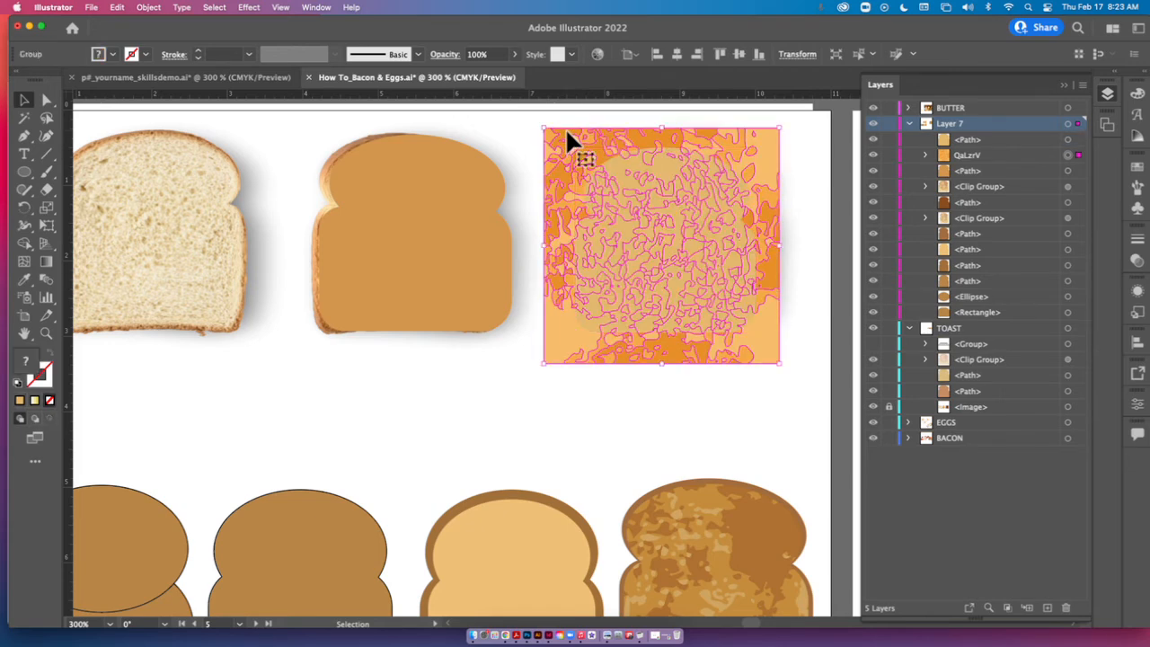
{"action": "left_click", "coordinate": [803, 241]}
{"action": "left_click", "coordinate": [680, 222]}
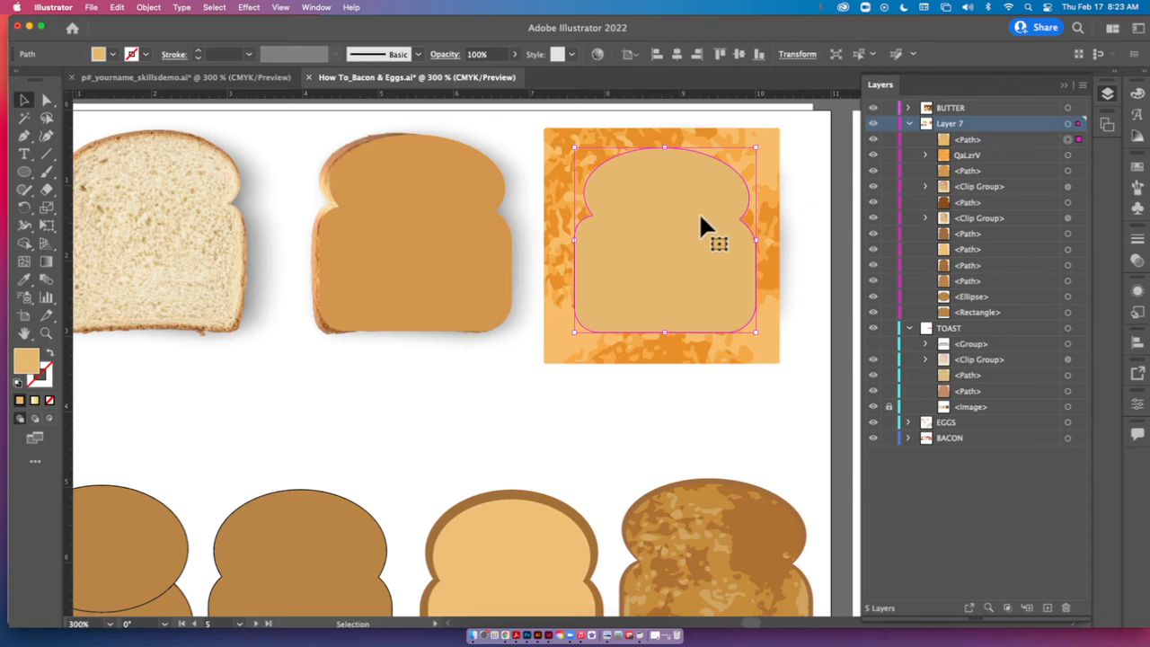
{"action": "left_click", "coordinate": [773, 225], "text": "shift"}
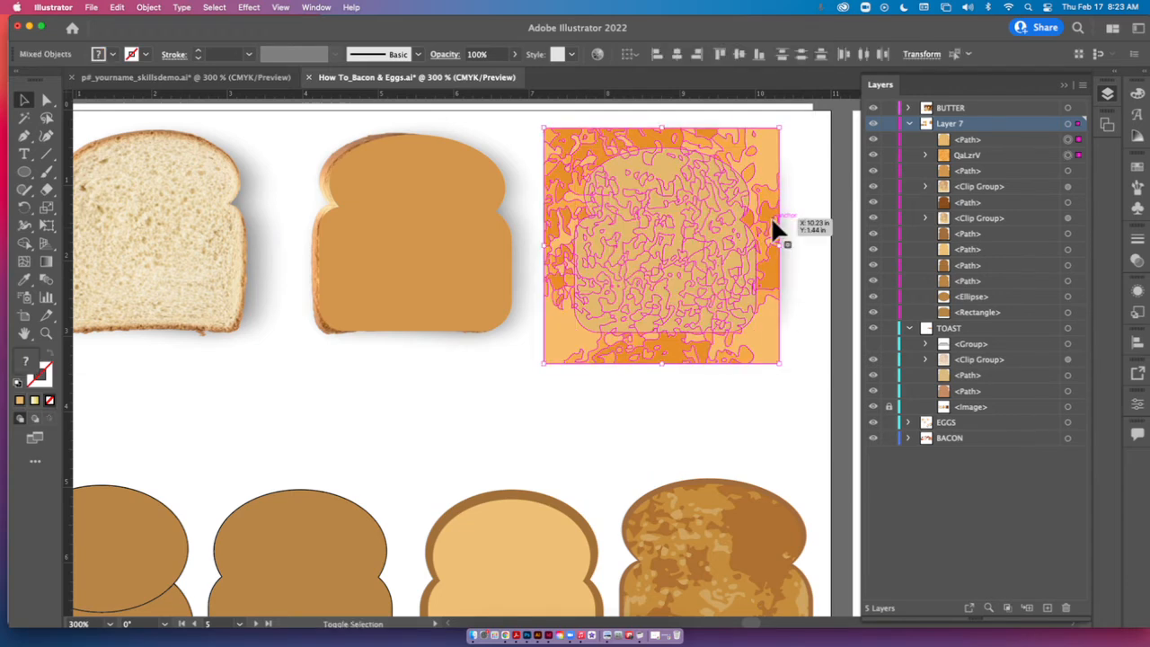
{"action": "left_click", "coordinate": [144, 11]}
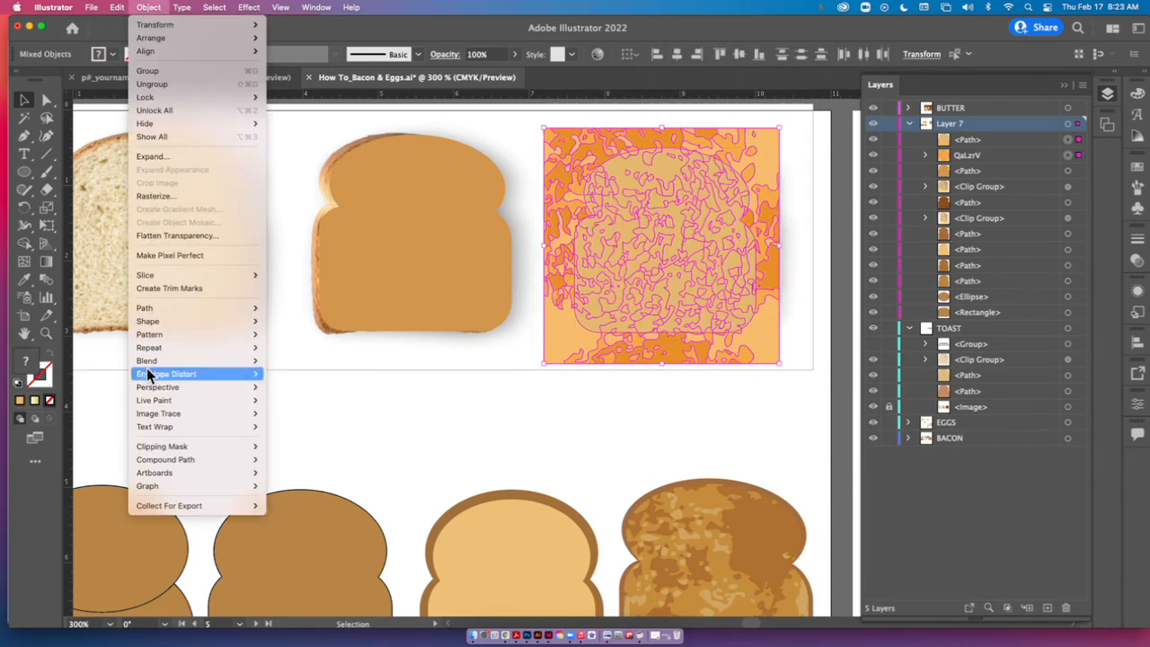
{"action": "mouse_move", "coordinate": [180, 447]}
{"action": "left_click", "coordinate": [286, 449]}
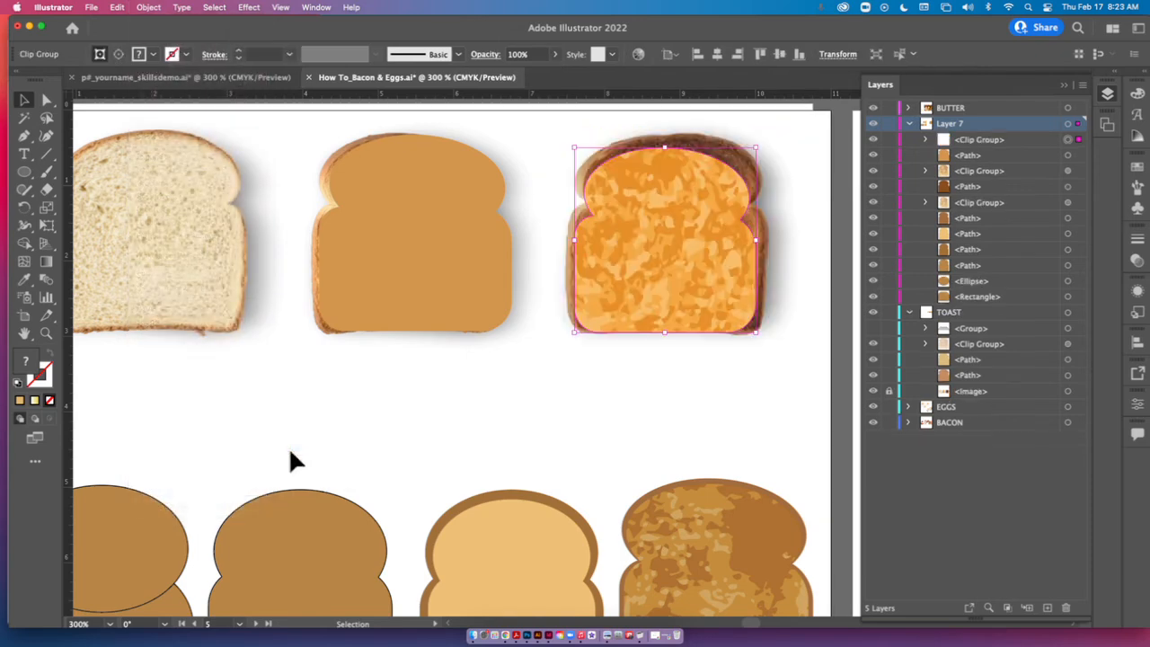
{"action": "mouse_move", "coordinate": [670, 286]}
{"action": "left_mouse_down"}
{"action": "mouse_move", "coordinate": [590, 298]}
{"action": "mouse_move", "coordinate": [629, 291]}
{"action": "mouse_move", "coordinate": [423, 262]}
{"action": "mouse_move", "coordinate": [656, 284]}
{"action": "left_mouse_up"}
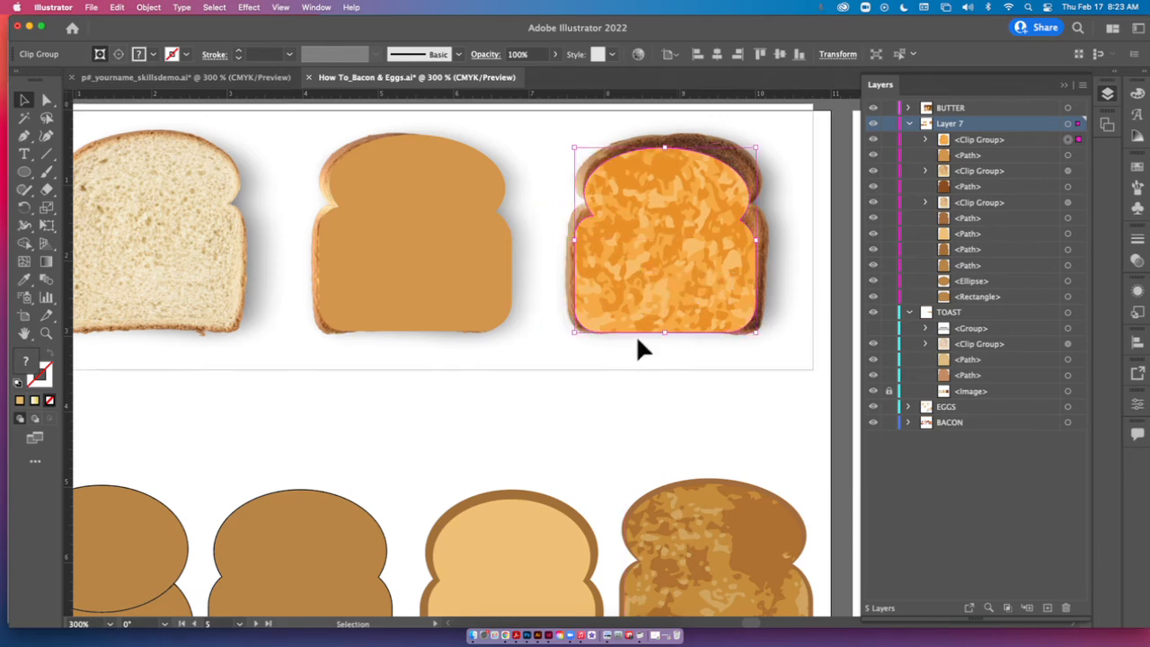
Release the clipping mask on the textured slice and deselect everything.
{"action": "key", "text": "alt+super+7"}
{"action": "left_click", "coordinate": [564, 404]}
{"action": "left_click", "coordinate": [148, 7]}
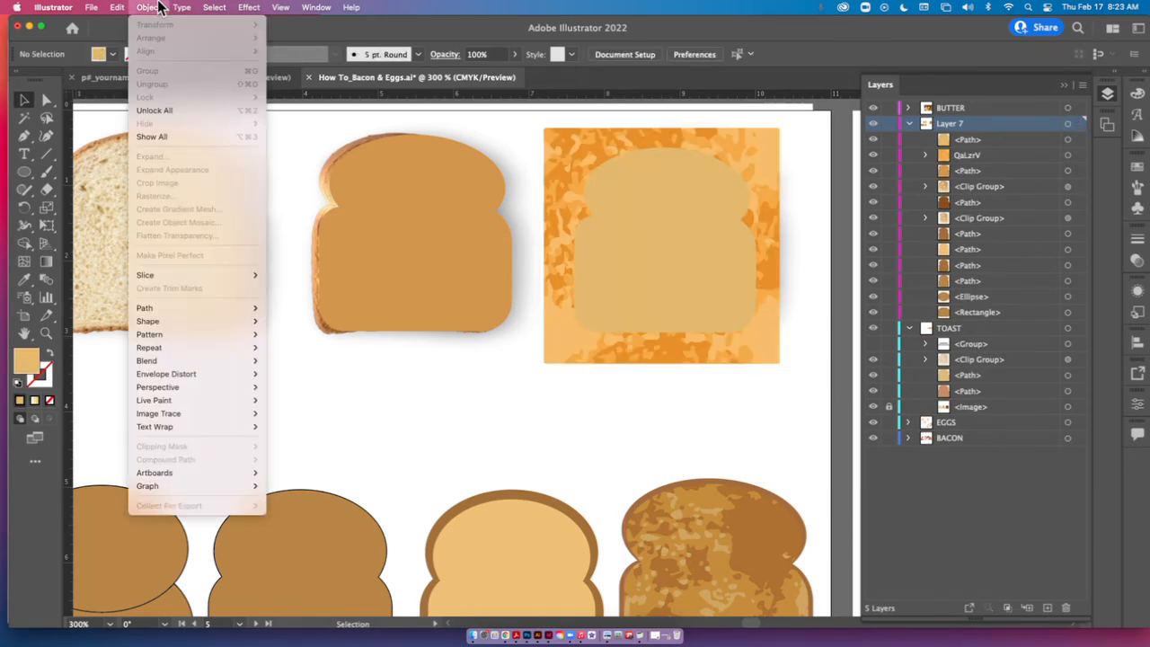
{"action": "left_click", "coordinate": [425, 430]}
Reselect the slice shape and the traced texture, and clip the texture to the slice outline with a clipping mask.
{"action": "left_click", "coordinate": [590, 284]}
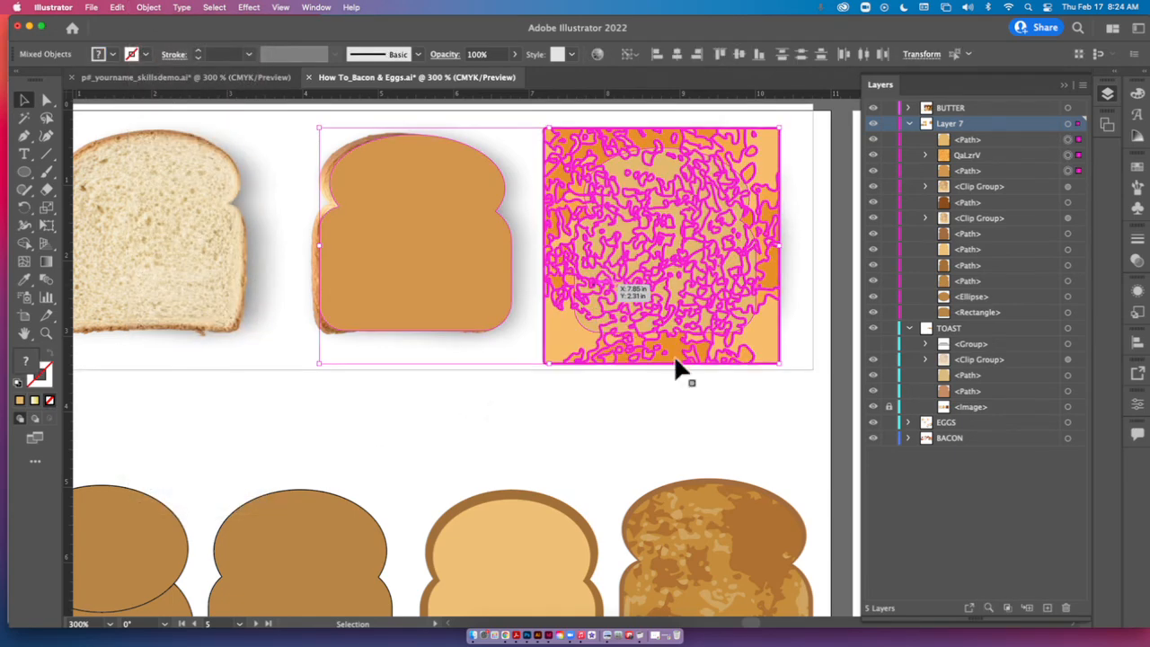
{"action": "left_click", "coordinate": [801, 394]}
{"action": "left_click", "coordinate": [753, 312]}
{"action": "left_click", "coordinate": [768, 350], "text": "shift"}
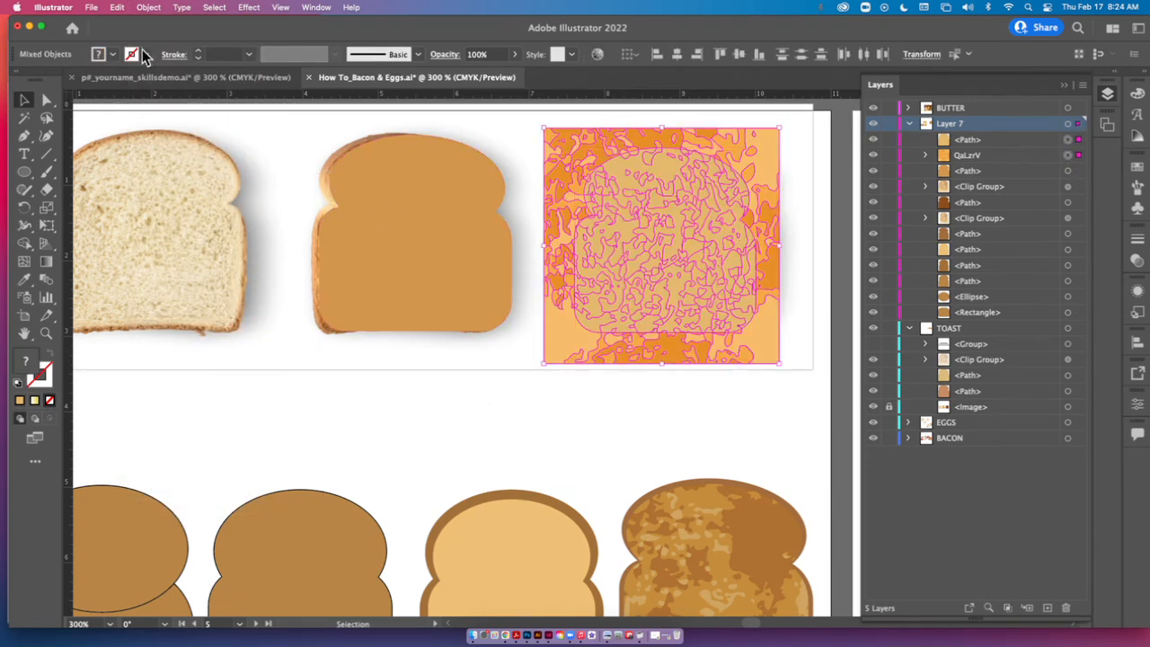
{"action": "left_click", "coordinate": [148, 7]}
{"action": "mouse_move", "coordinate": [225, 447]}
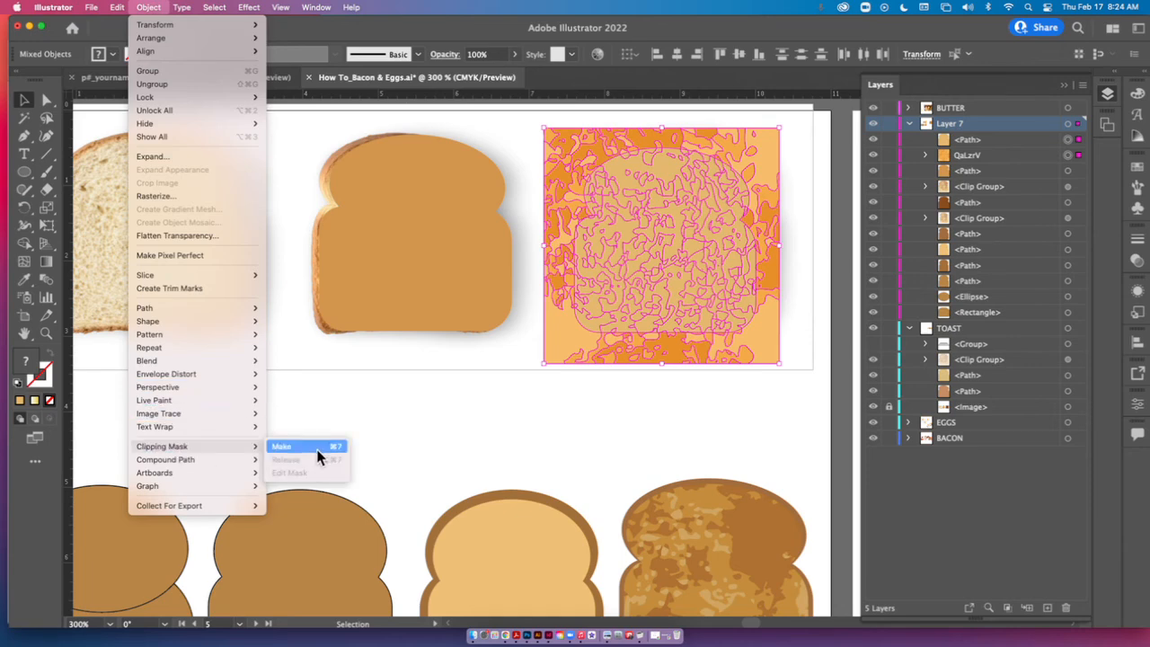
{"action": "left_click", "coordinate": [153, 7]}
{"action": "left_click", "coordinate": [796, 347]}
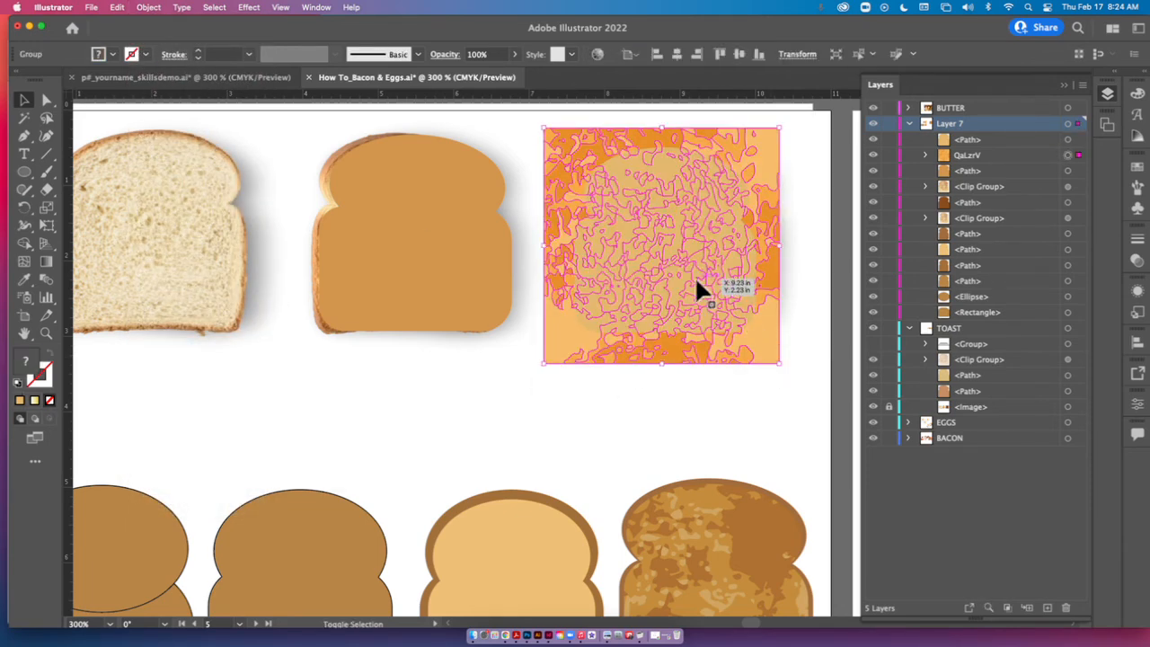
{"action": "left_click_drag", "start_coordinate": [812, 374], "coordinate": [726, 307]}
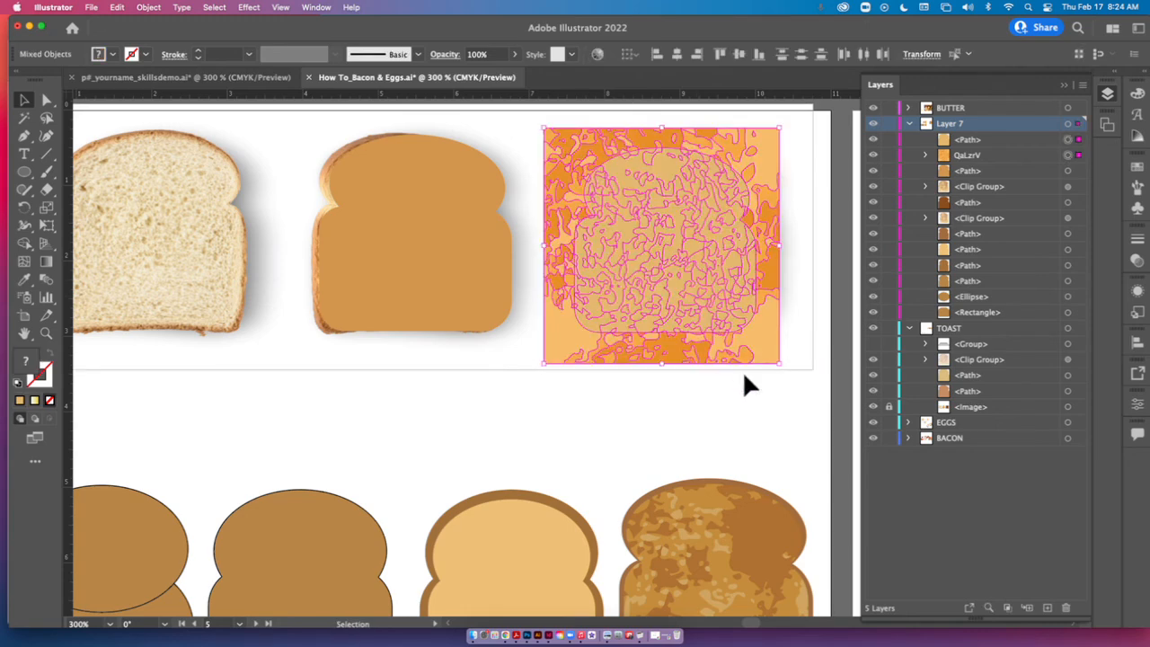
{"action": "key", "text": "super+7"}
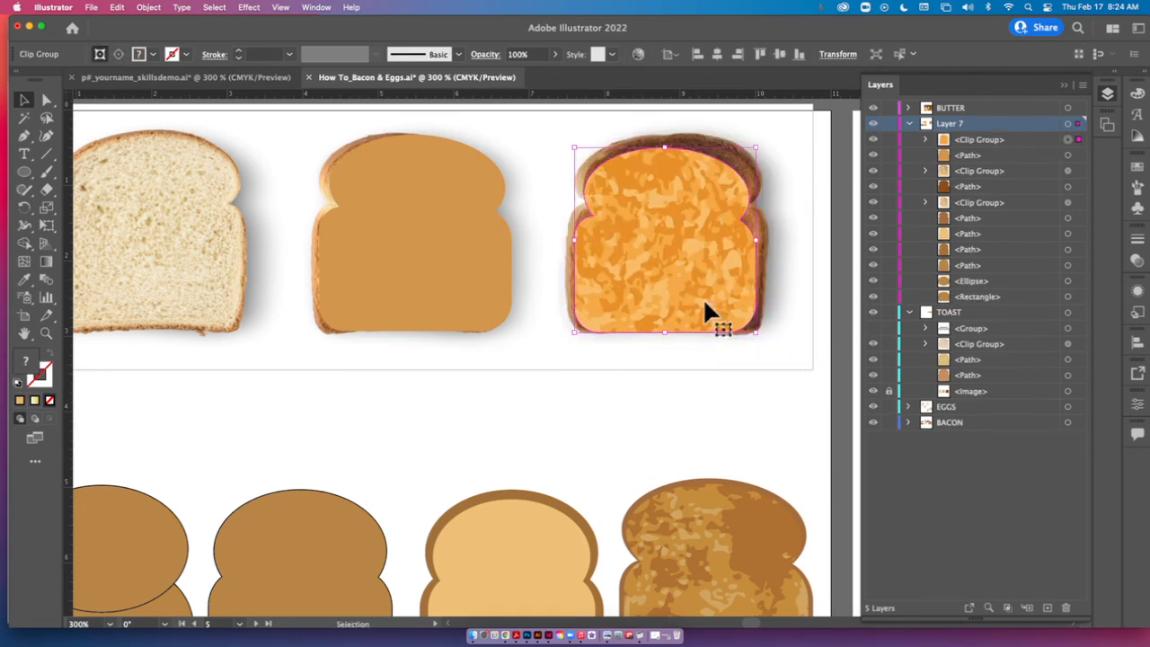
Center the clipped texture on the crust shape over the middle toast, and recolor the crust with a brown sampled from the dark toast's edge.
{"action": "left_click_drag", "start_coordinate": [705, 306], "coordinate": [445, 281]}
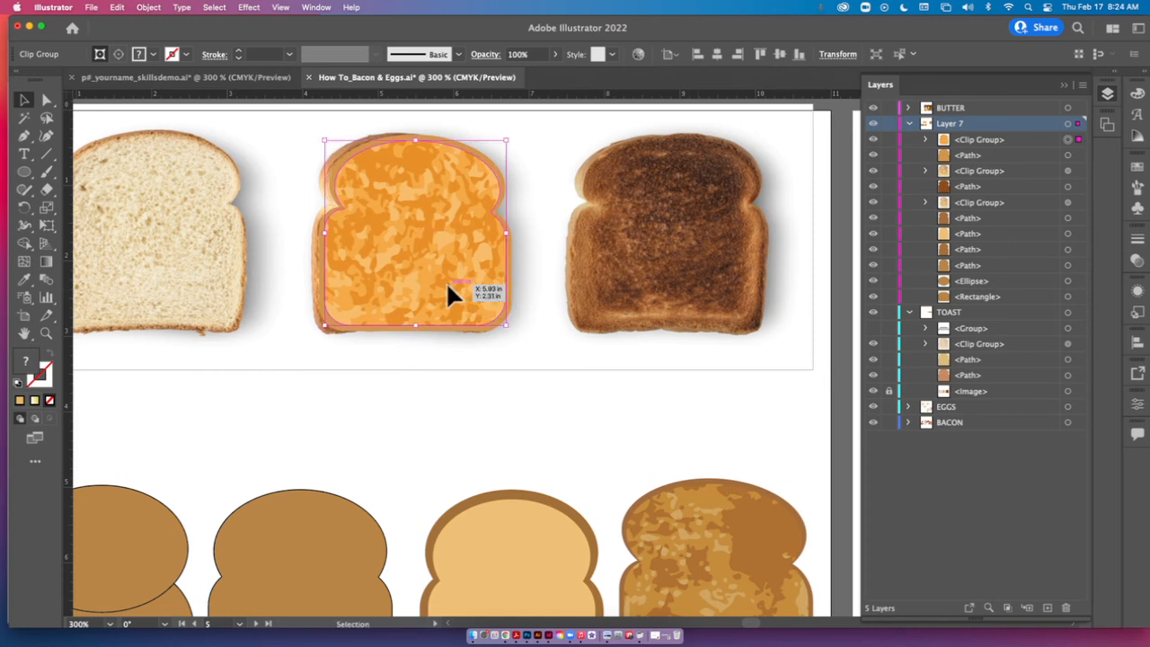
{"action": "left_click", "coordinate": [509, 323]}
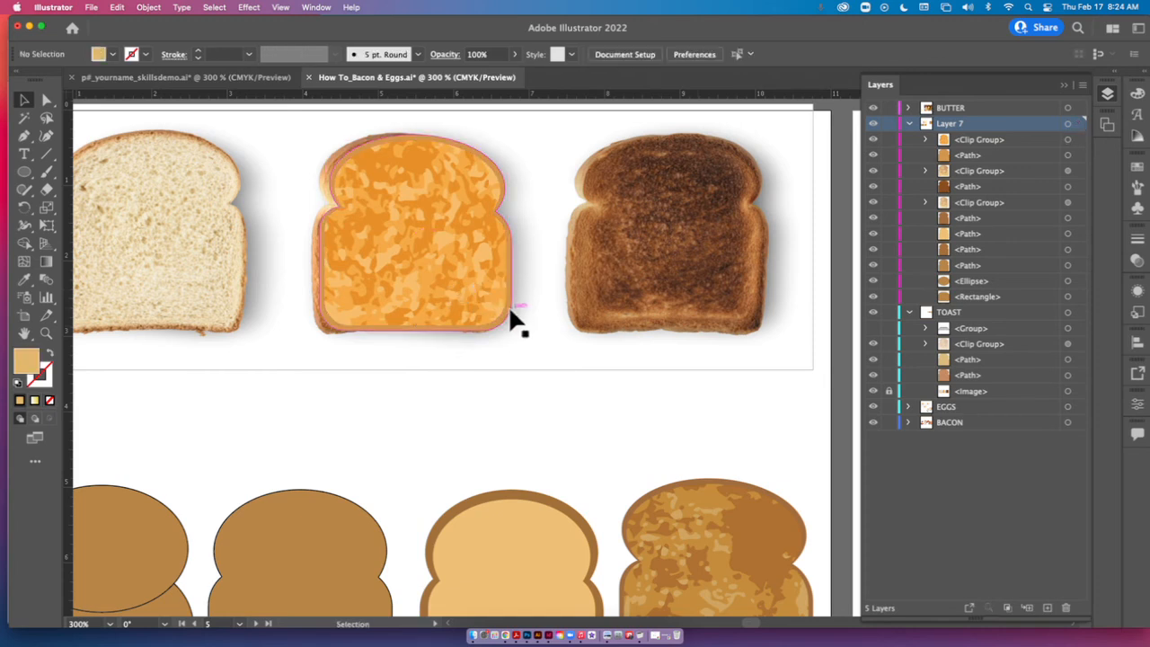
{"action": "left_click", "coordinate": [24, 282]}
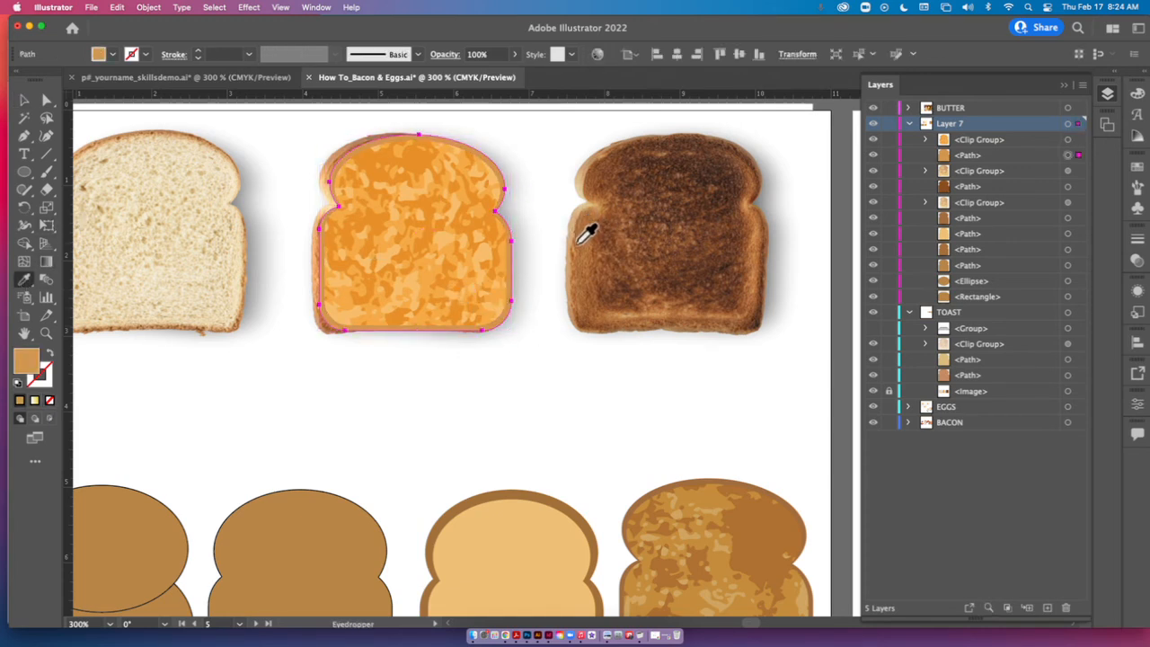
{"action": "left_click", "coordinate": [585, 233]}
{"action": "left_click", "coordinate": [24, 100]}
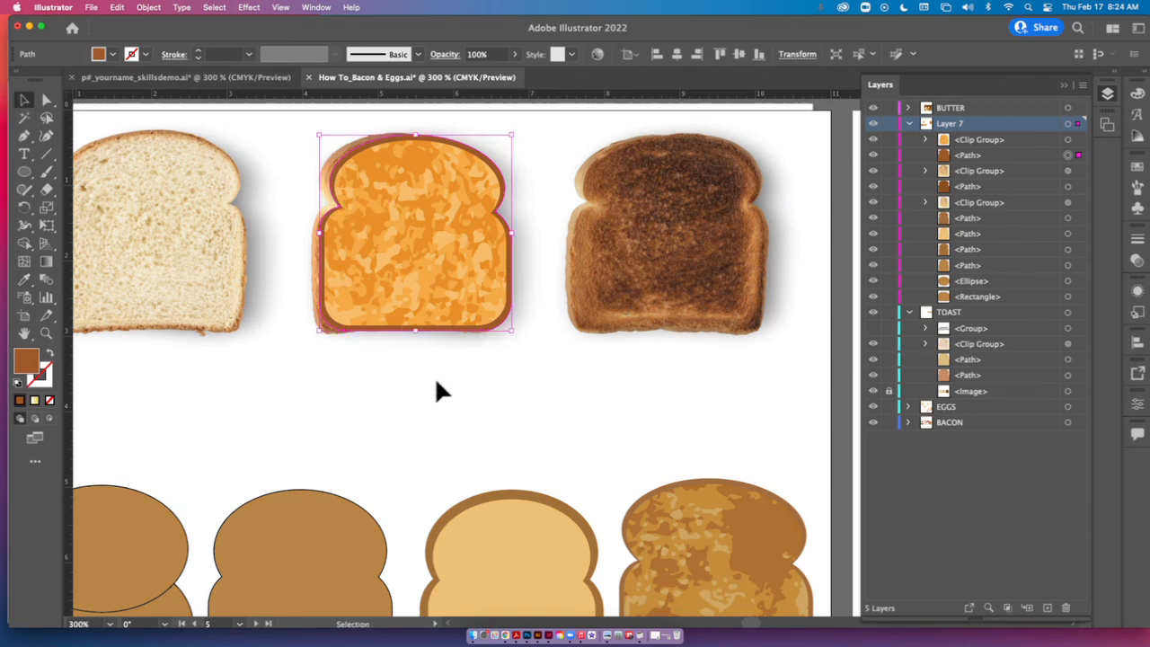
{"action": "left_click", "coordinate": [462, 347]}
Lower the opacity of the clipped toast texture to 66% so the brown crust shape shows through.
{"action": "left_click", "coordinate": [458, 301]}
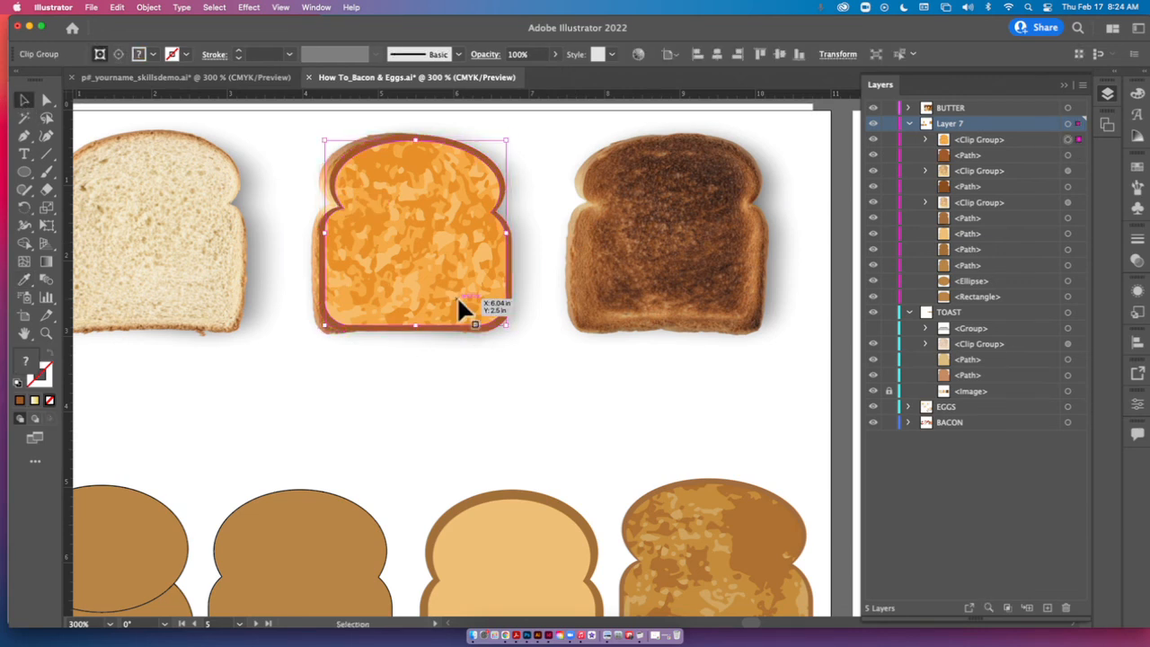
{"action": "left_click", "coordinate": [554, 55]}
{"action": "left_click_drag", "start_coordinate": [547, 75], "coordinate": [530, 75]}
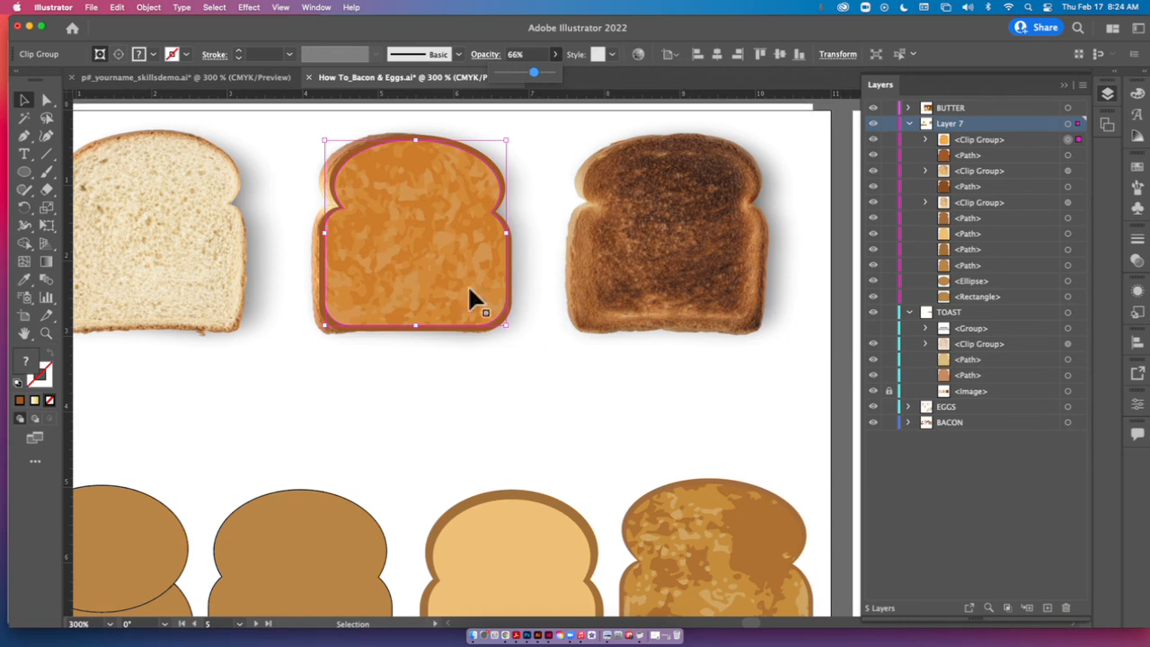
Select the crust and clipped texture together, move them over the dark toast photo and enlarge them to cover it.
{"action": "left_click_drag", "start_coordinate": [287, 128], "coordinate": [737, 313]}
{"action": "left_click_drag", "start_coordinate": [746, 422], "coordinate": [755, 232]}
{"action": "key", "text": "super+minus"}
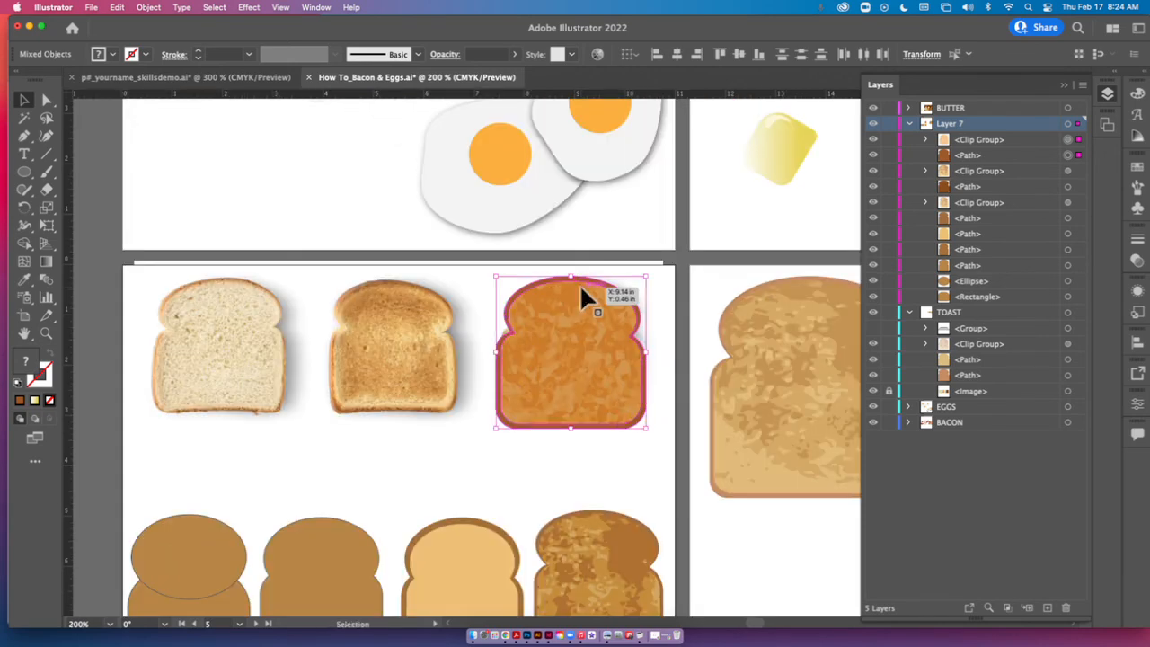
{"action": "key", "text": "super+minus"}
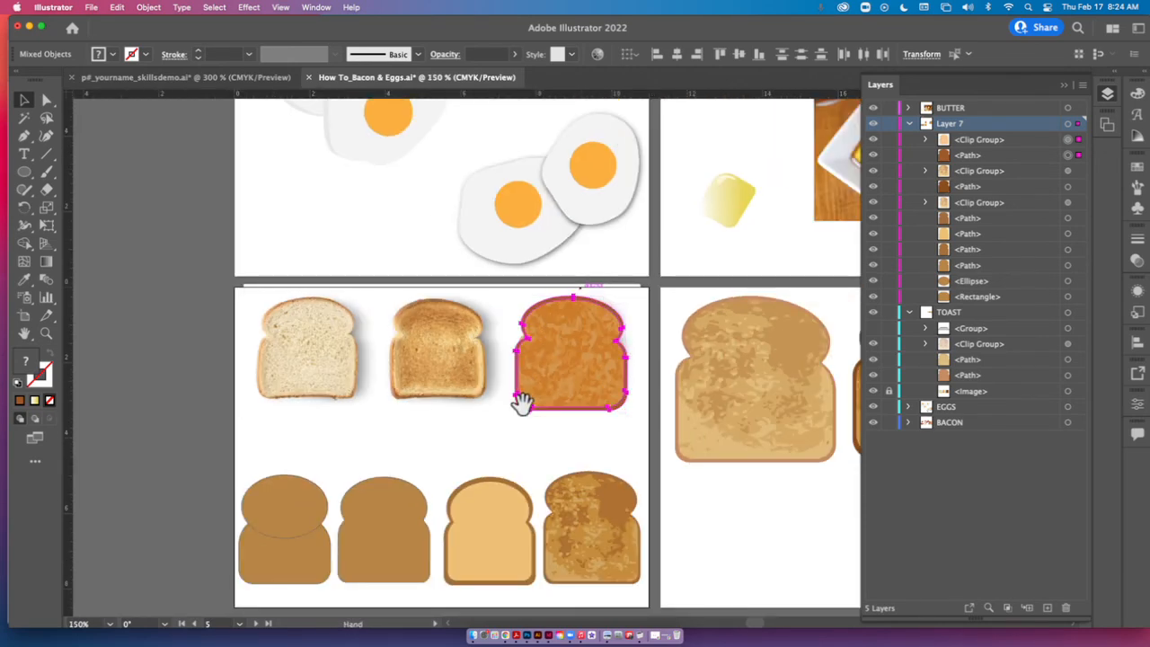
{"action": "left_click_drag", "start_coordinate": [513, 398], "coordinate": [473, 331]}
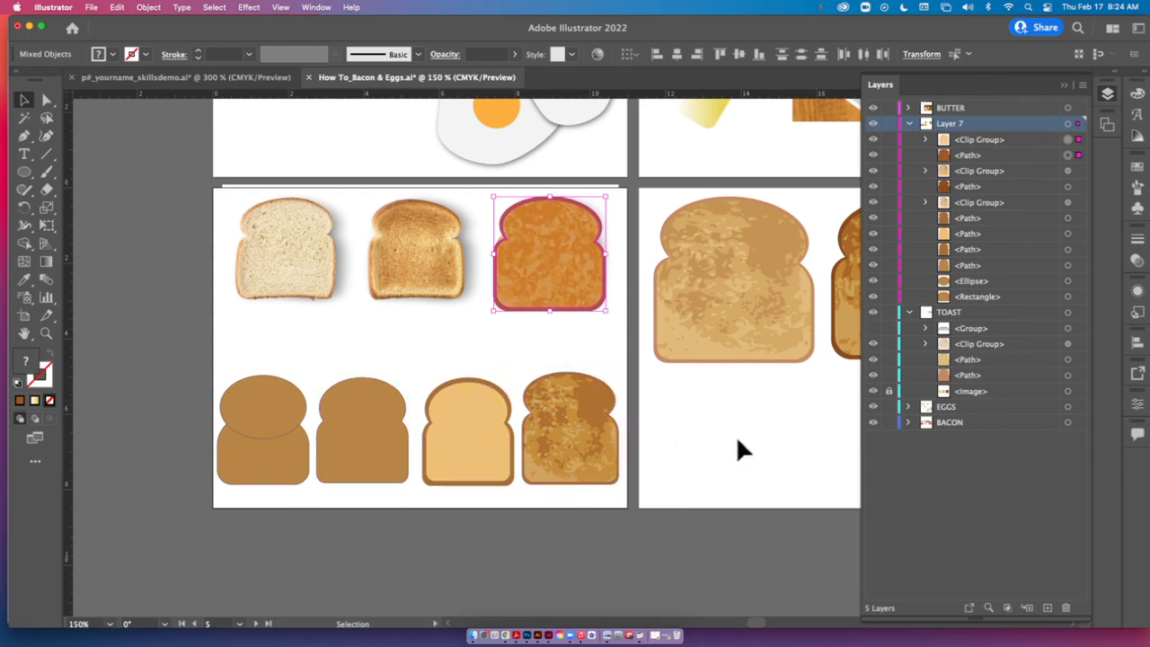
{"action": "mouse_move", "coordinate": [740, 450]}
{"action": "left_mouse_down"}
{"action": "mouse_move", "coordinate": [389, 443]}
{"action": "mouse_move", "coordinate": [737, 467]}
{"action": "left_mouse_up"}
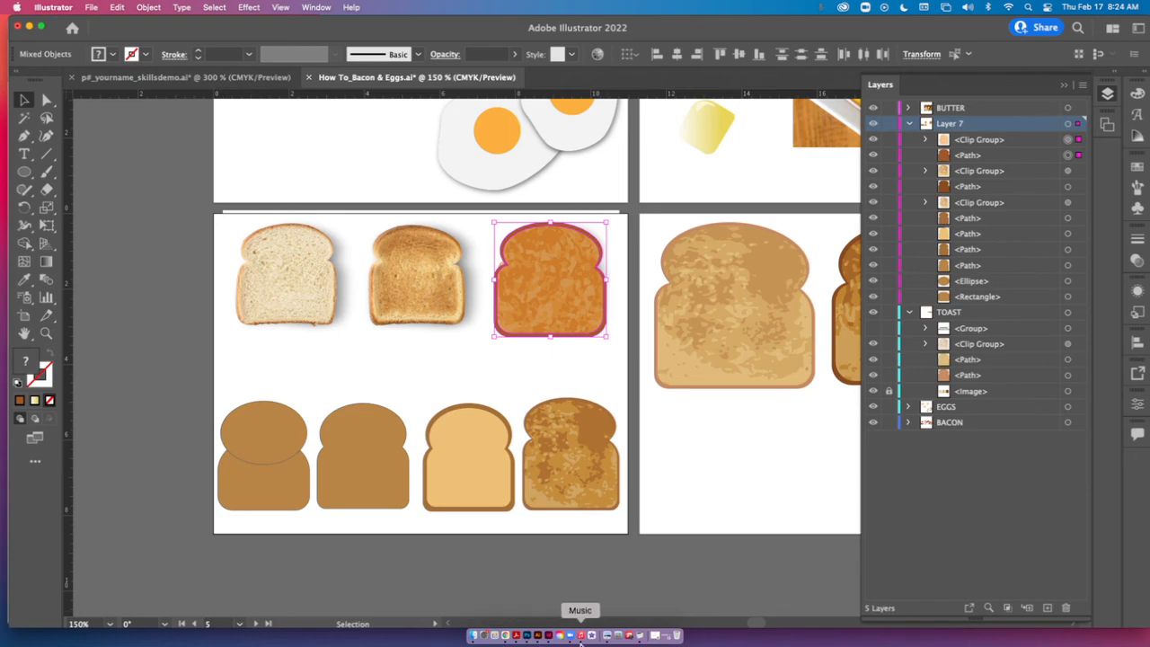
Switch to Chrome to view the toast texture image search results.
{"action": "left_click", "coordinate": [505, 637]}
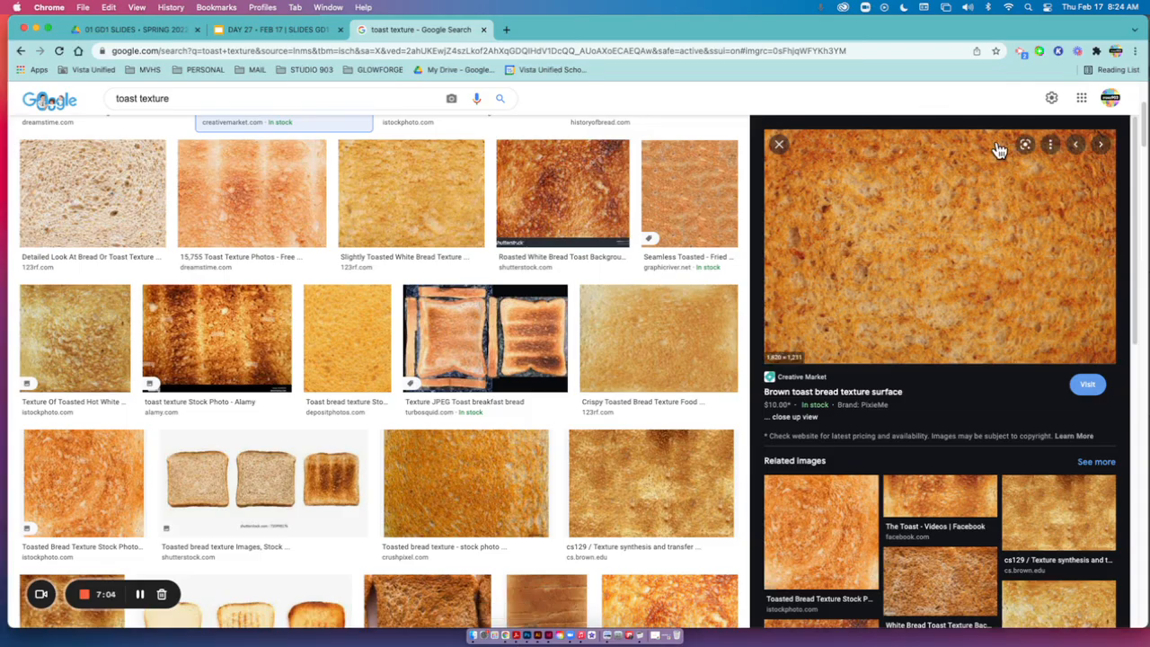